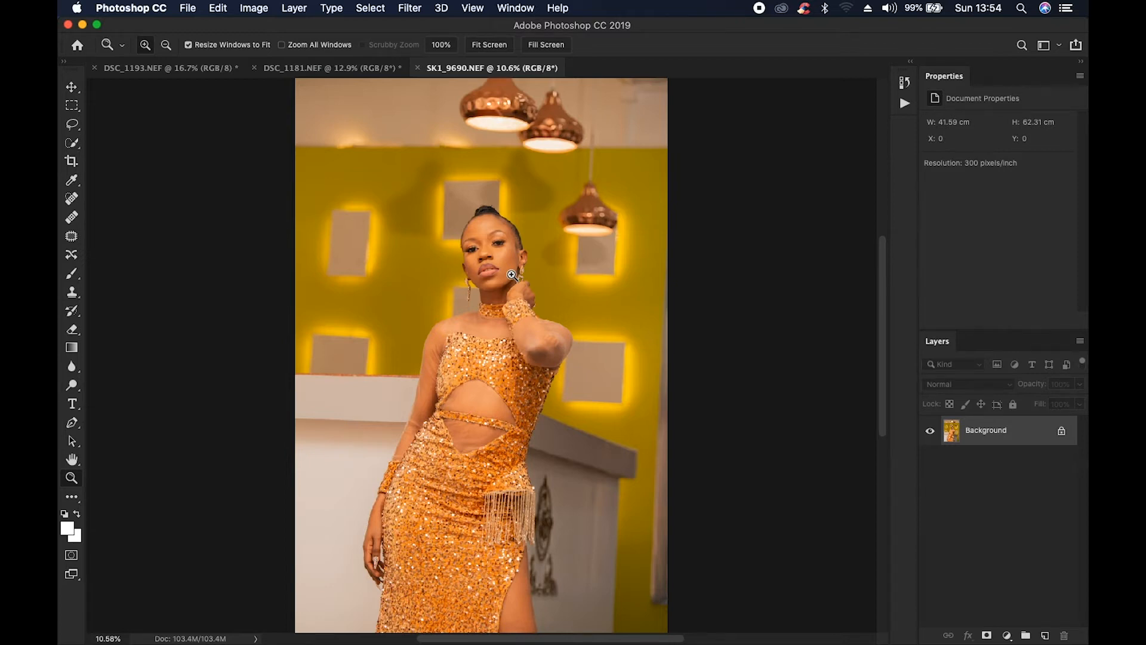
{"action": "key", "text": "super+equal"}
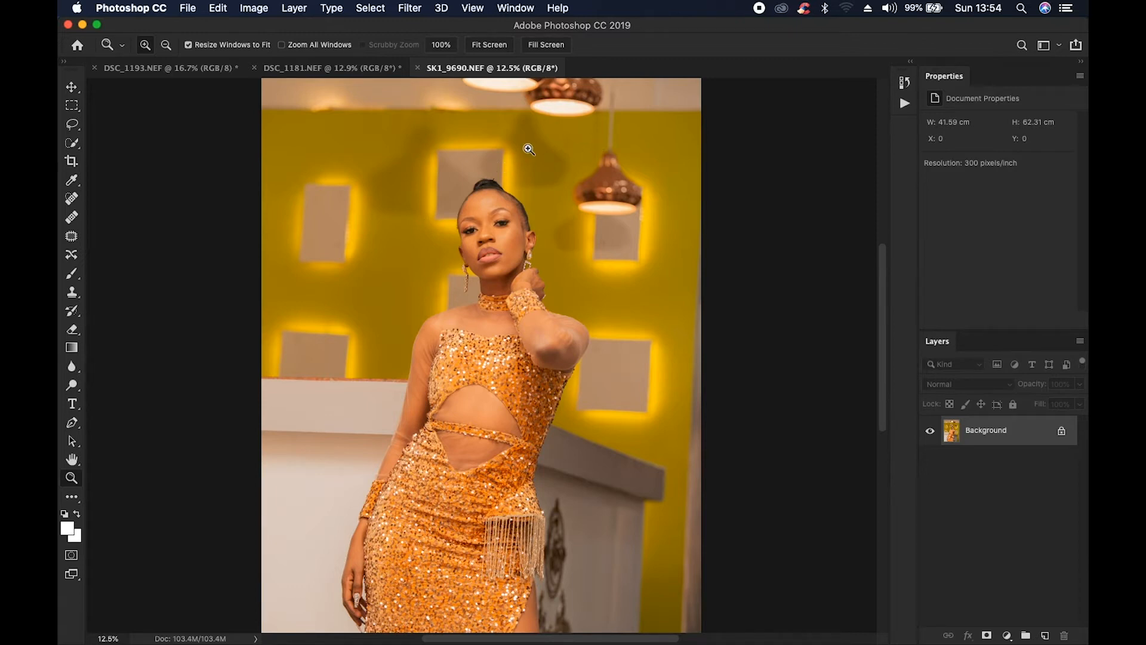
{"action": "left_click_drag", "start_coordinate": [477, 204], "coordinate": [605, 436]}
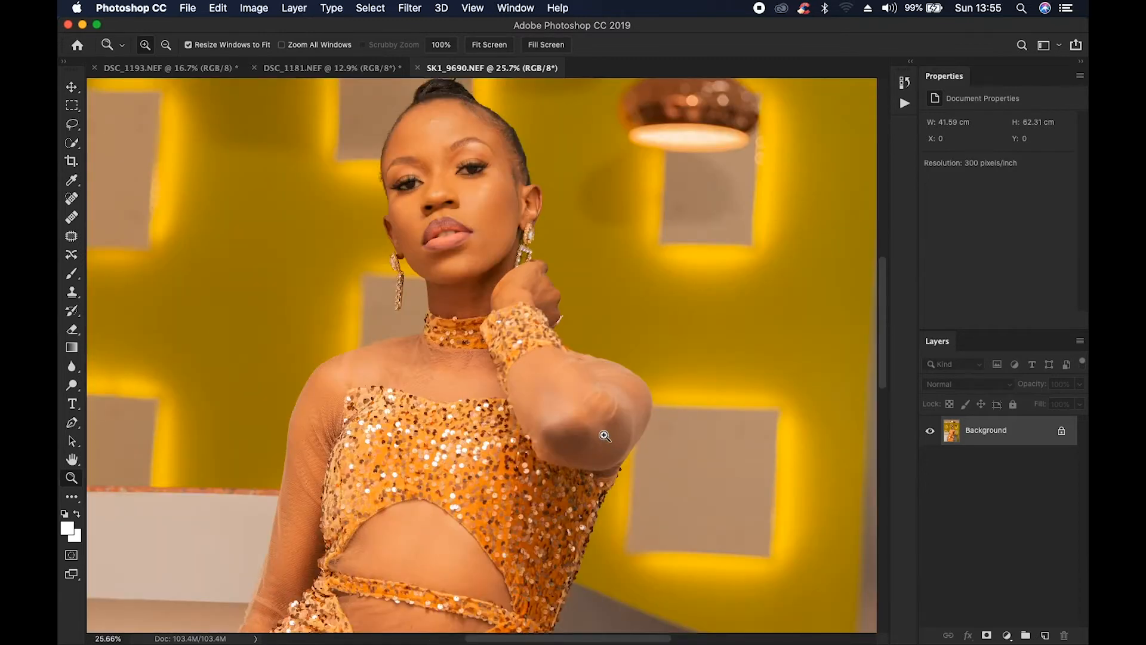
{"action": "key", "text": "super+0"}
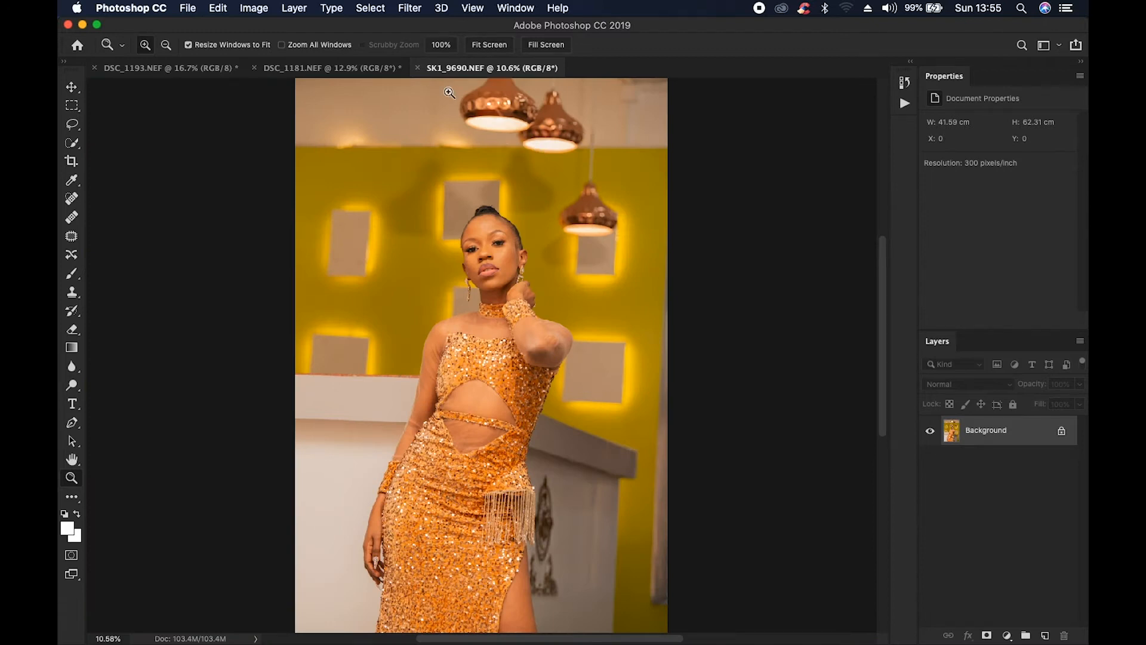
{"action": "left_click", "coordinate": [263, 9]}
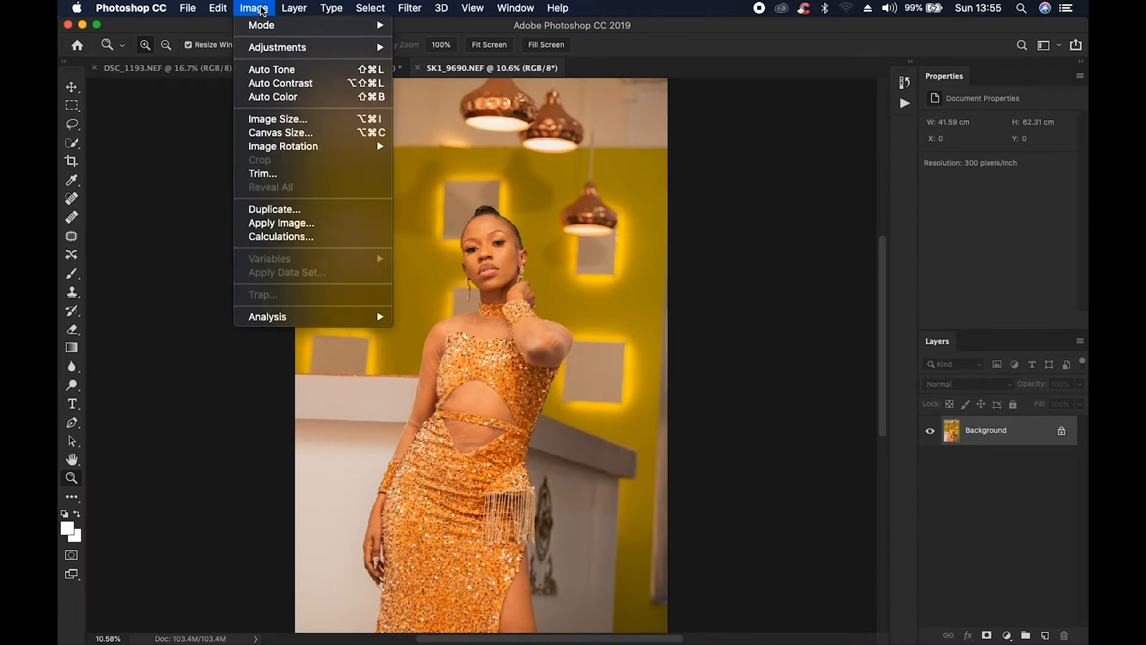
{"action": "left_click", "coordinate": [776, 299]}
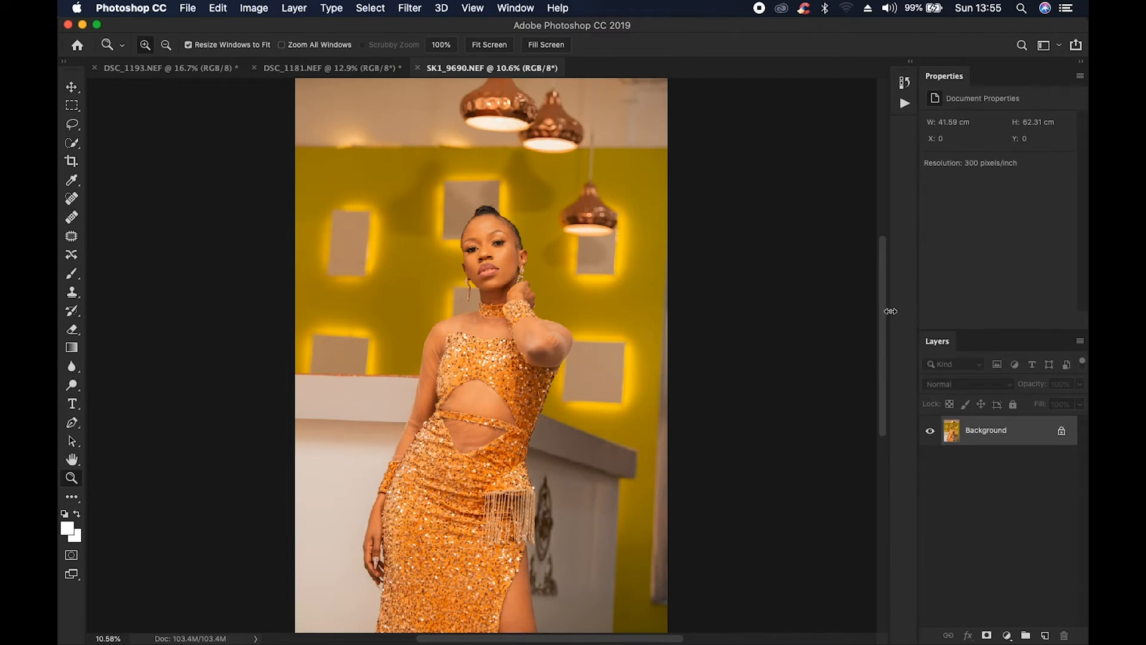
Widen the Properties and Layers area and add a Color Balance adjustment layer above the Background.
{"action": "left_click_drag", "start_coordinate": [891, 311], "coordinate": [854, 312]}
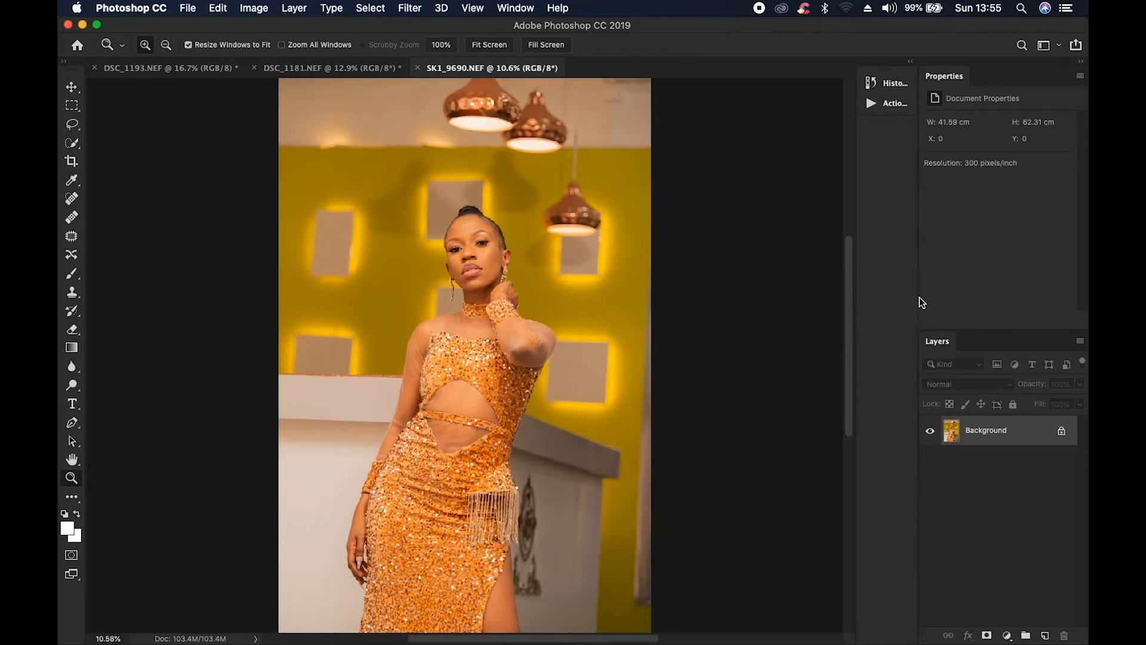
{"action": "left_click_drag", "start_coordinate": [920, 310], "coordinate": [880, 306]}
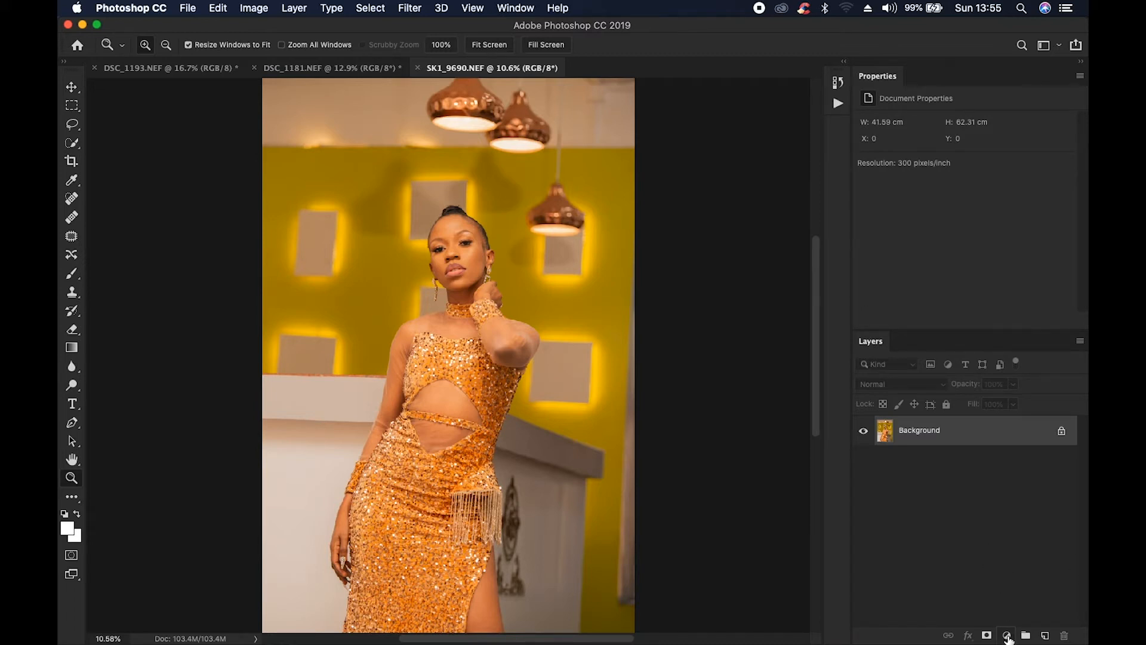
{"action": "left_click", "coordinate": [1008, 636]}
{"action": "left_click", "coordinate": [985, 493]}
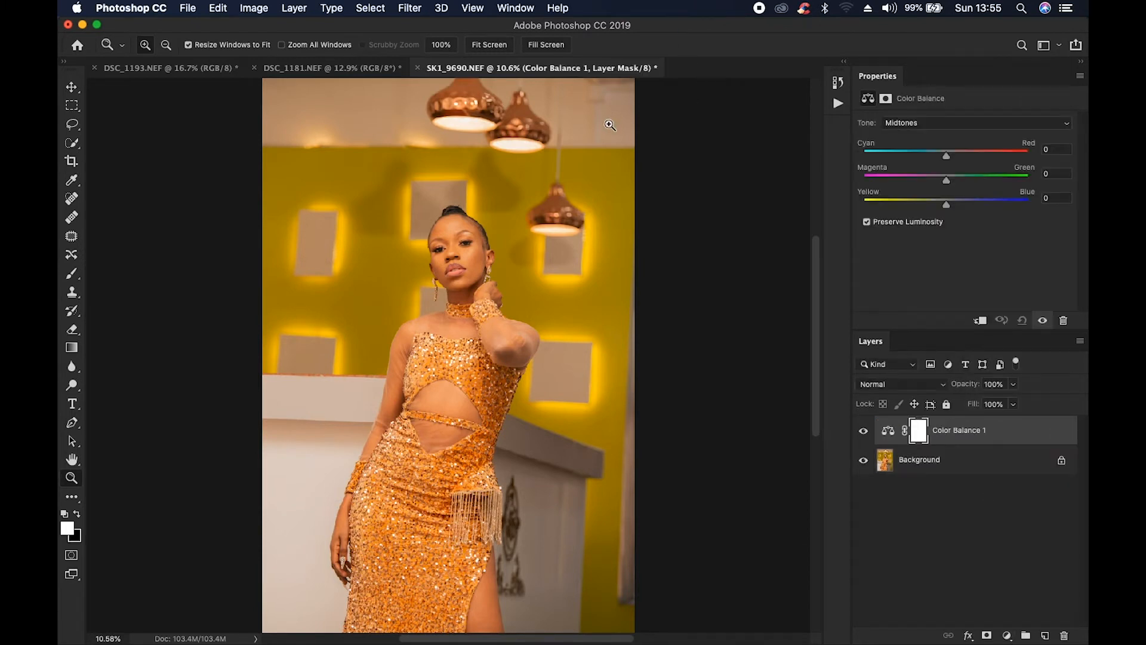
Set the Color Balance midtones to -17 Cyan–Red and +23 Yellow–Blue, and compare the photo with and without the adjustment.
{"action": "left_click_drag", "start_coordinate": [362, 183], "coordinate": [552, 406]}
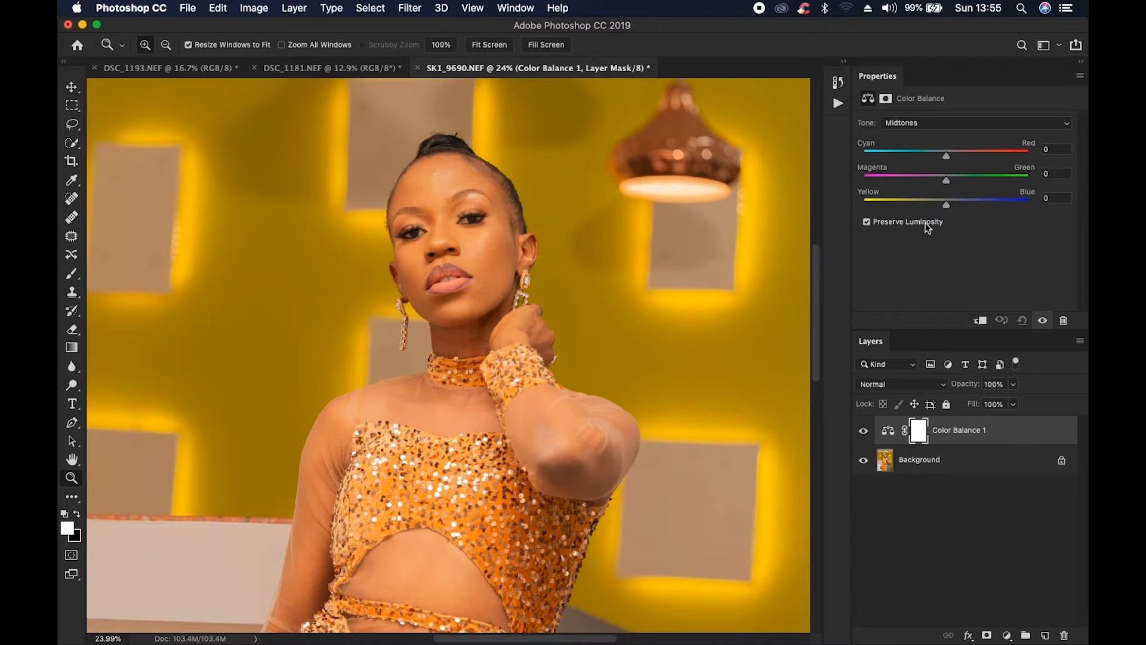
{"action": "left_click_drag", "start_coordinate": [949, 209], "coordinate": [967, 207]}
{"action": "left_click_drag", "start_coordinate": [946, 156], "coordinate": [932, 155]}
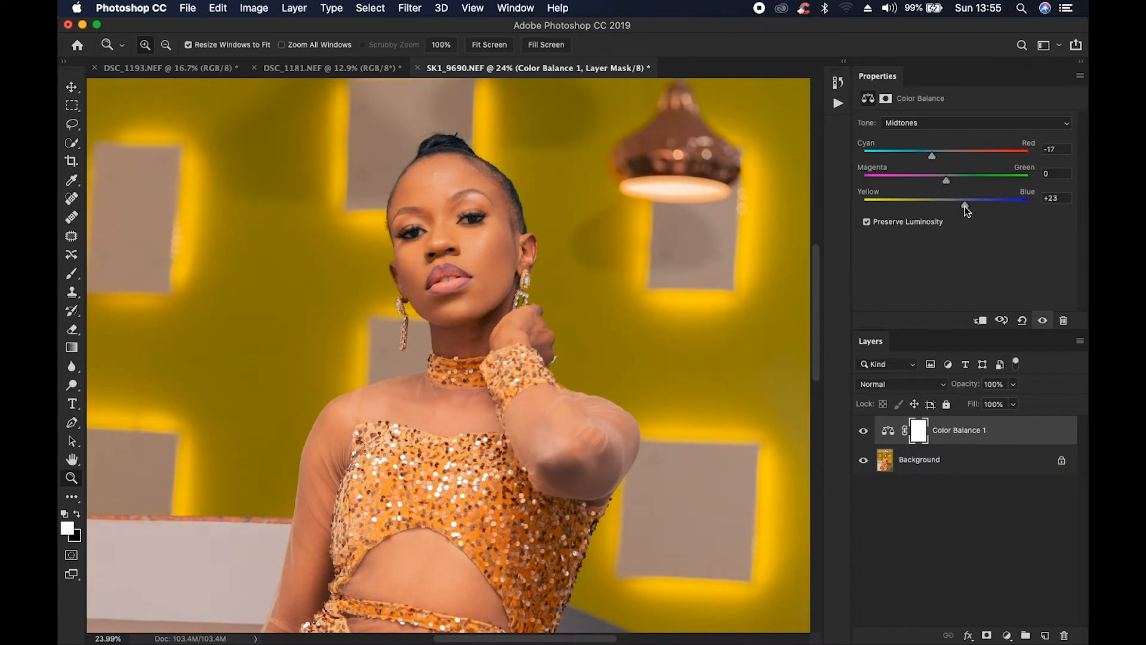
{"action": "key", "text": "super+minus"}
{"action": "key", "text": "super+minus"}
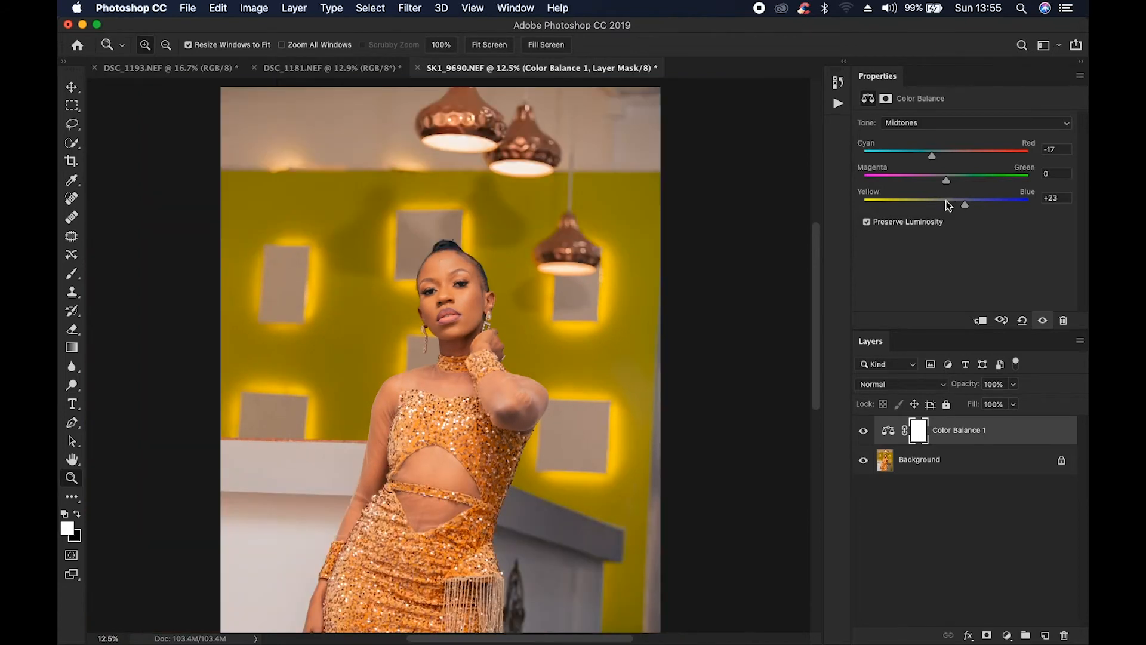
{"action": "left_click", "coordinate": [864, 431]}
{"action": "left_click", "coordinate": [863, 431]}
{"action": "key", "text": "super+minus"}
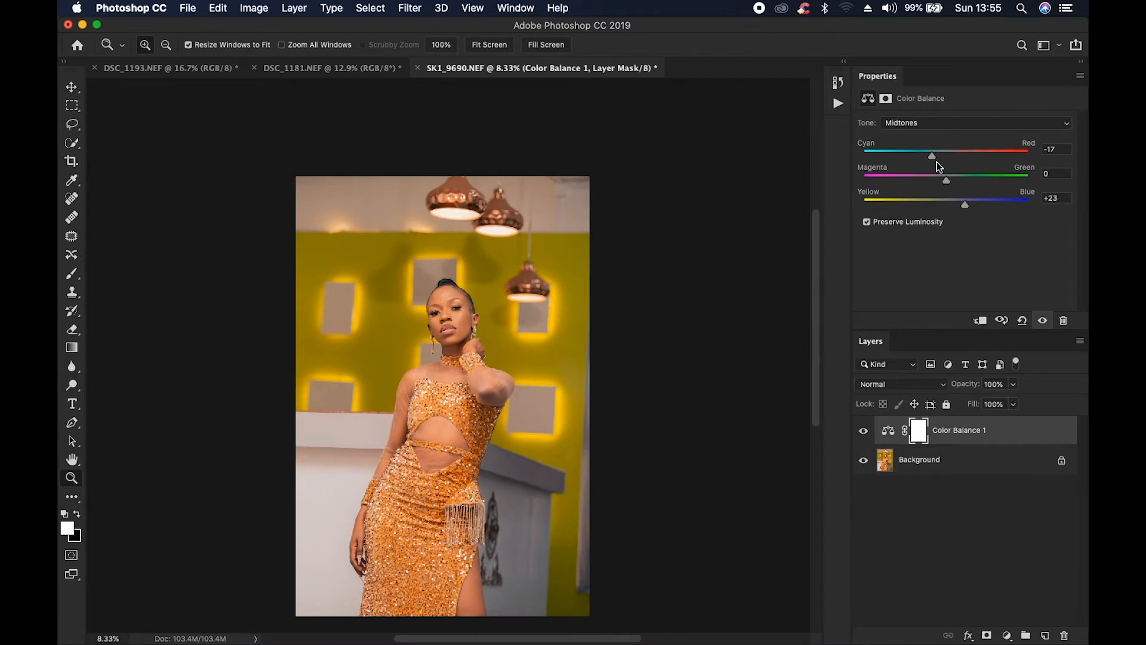
Set the midtones Yellow–Blue value to +29 and compare the skin tones with the Color Balance layer hidden and shown.
{"action": "left_click_drag", "start_coordinate": [968, 206], "coordinate": [970, 205]}
{"action": "left_click", "coordinate": [864, 431]}
{"action": "left_click", "coordinate": [862, 434]}
{"action": "left_click", "coordinate": [862, 434]}
{"action": "left_click", "coordinate": [862, 434]}
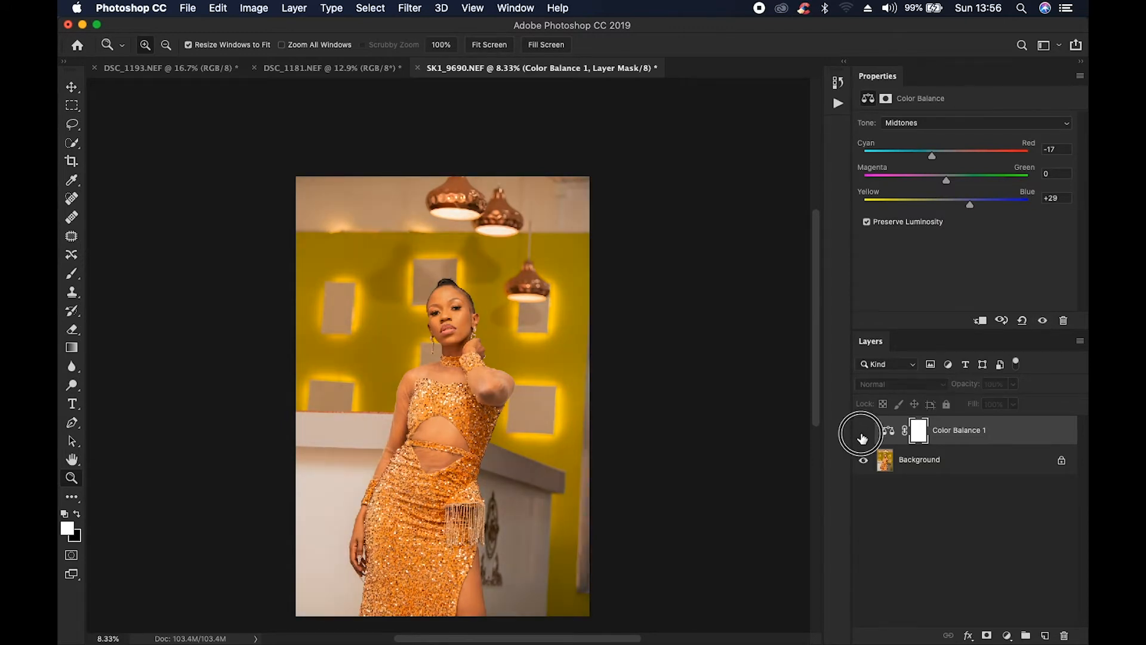
{"action": "left_click_drag", "start_coordinate": [397, 270], "coordinate": [525, 424]}
{"action": "left_click", "coordinate": [861, 434]}
{"action": "left_click", "coordinate": [861, 434]}
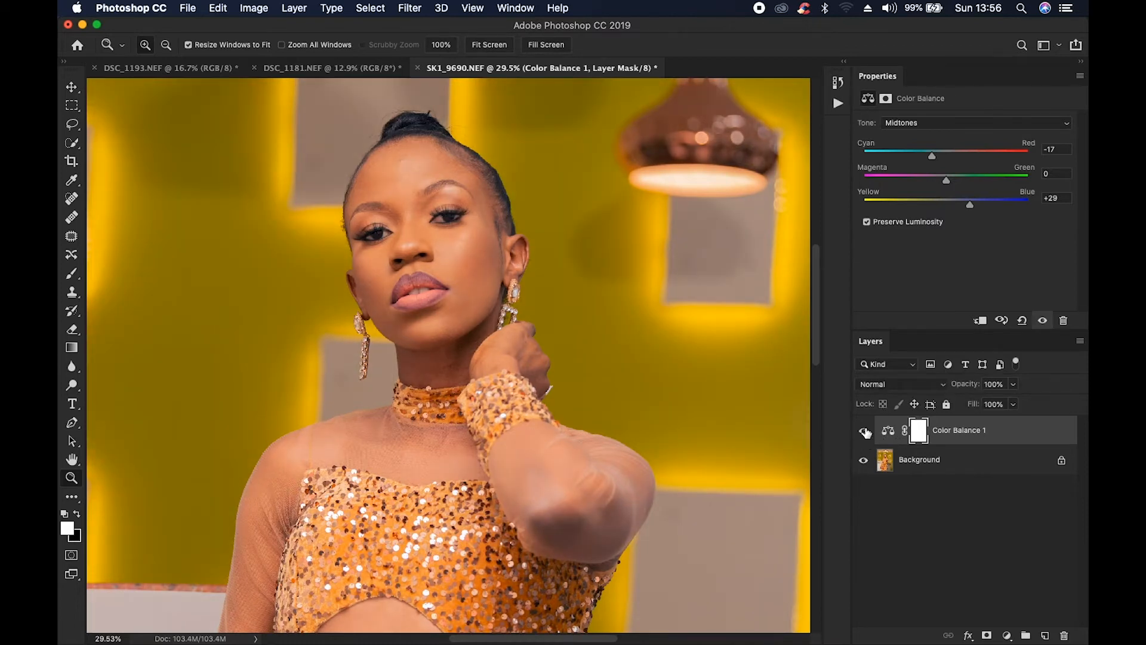
{"action": "key", "text": "super+0"}
{"action": "left_click_drag", "start_coordinate": [358, 211], "coordinate": [520, 351]}
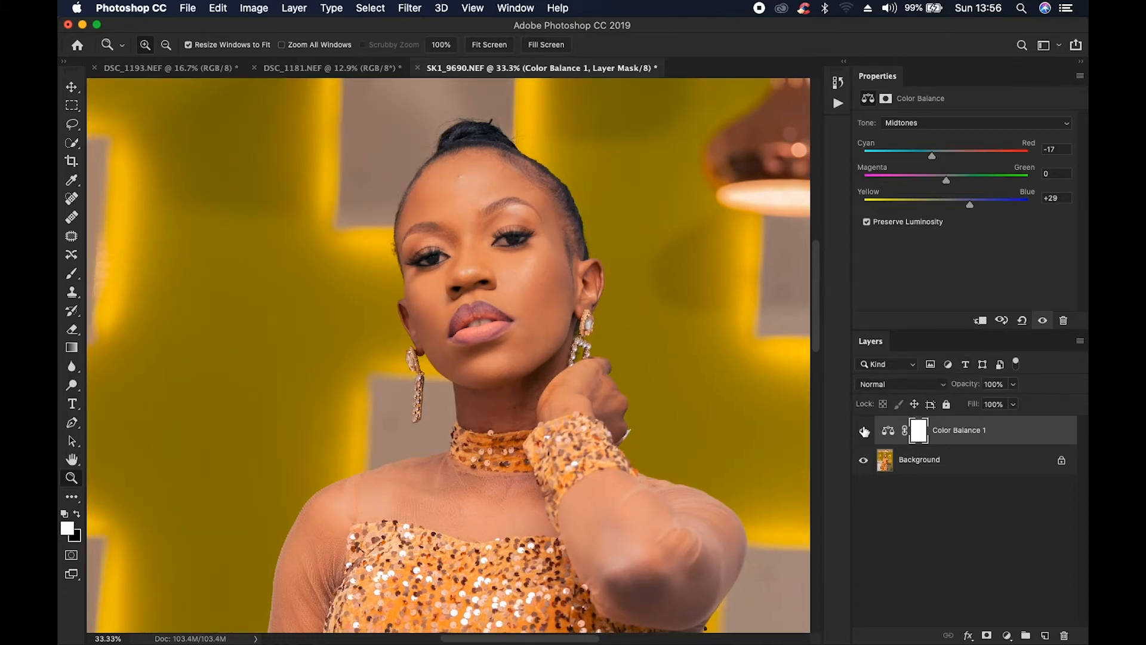
{"action": "key", "text": "super+0"}
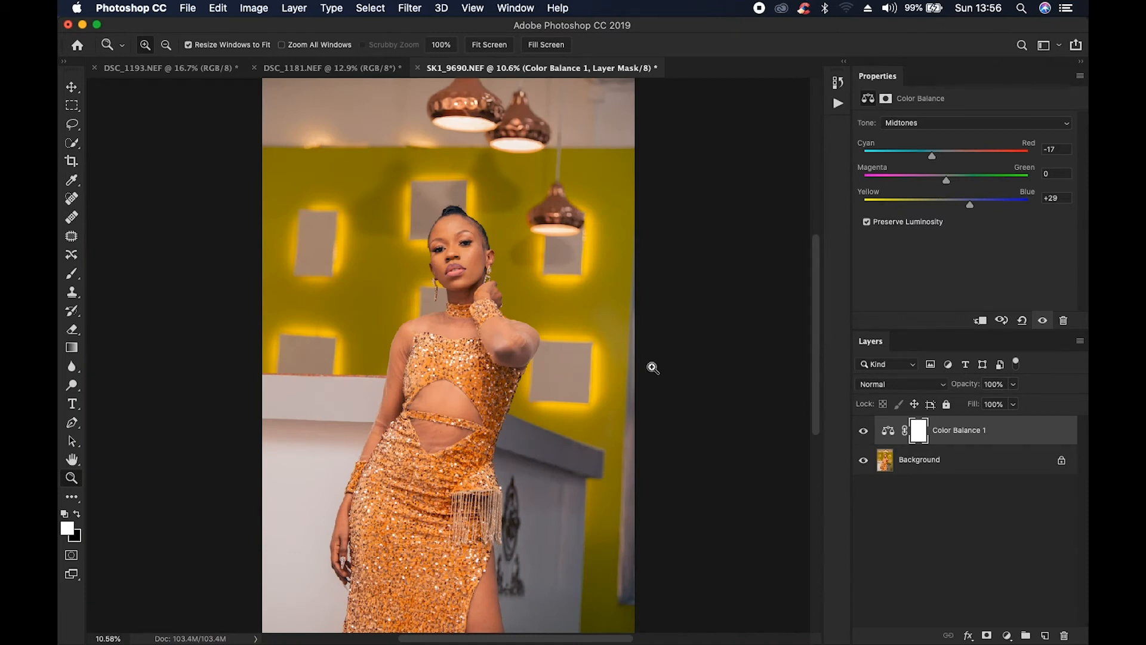
Add a Vibrance adjustment layer above Color Balance and set its vibrance to +32.
{"action": "left_click_drag", "start_coordinate": [385, 186], "coordinate": [513, 354]}
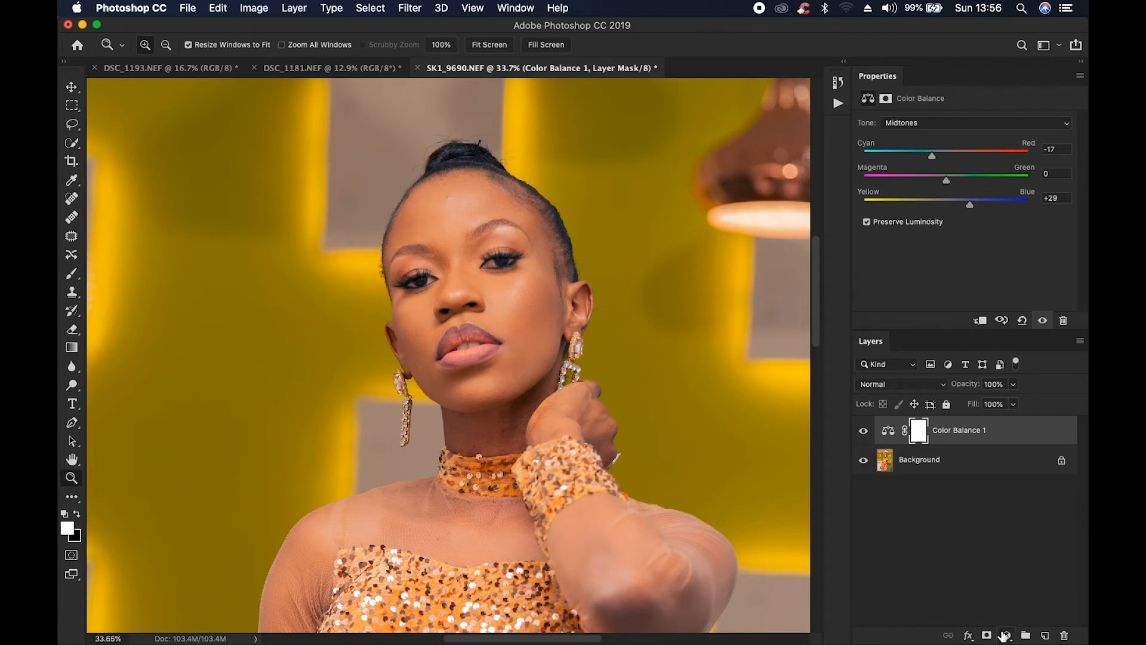
{"action": "left_click", "coordinate": [1005, 635]}
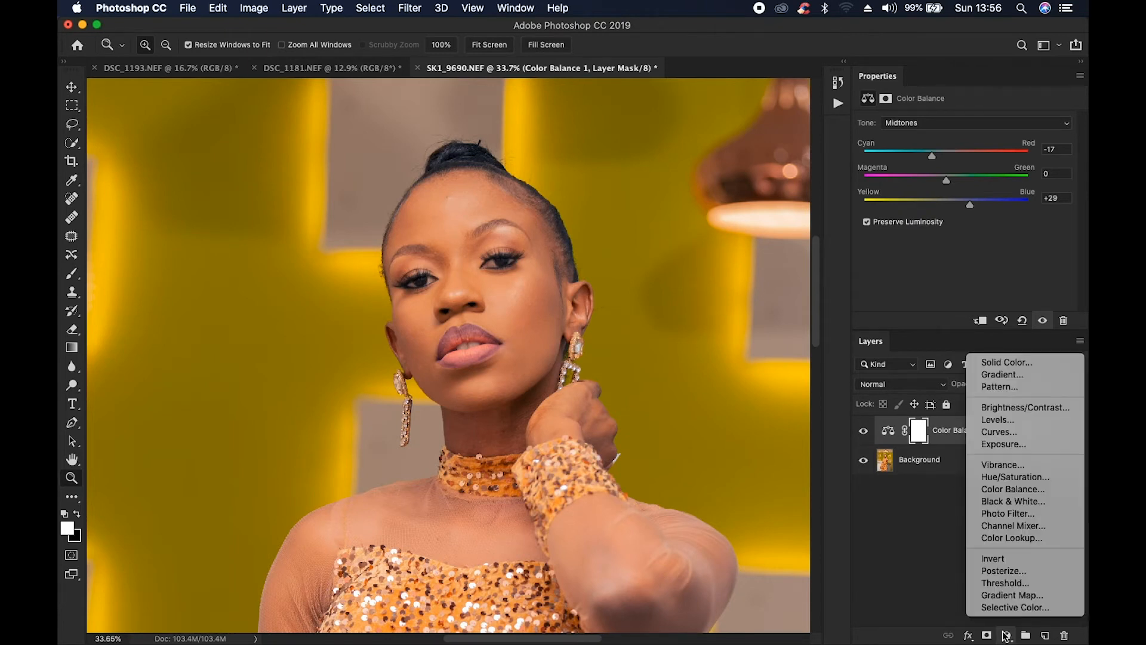
{"action": "left_click", "coordinate": [993, 466]}
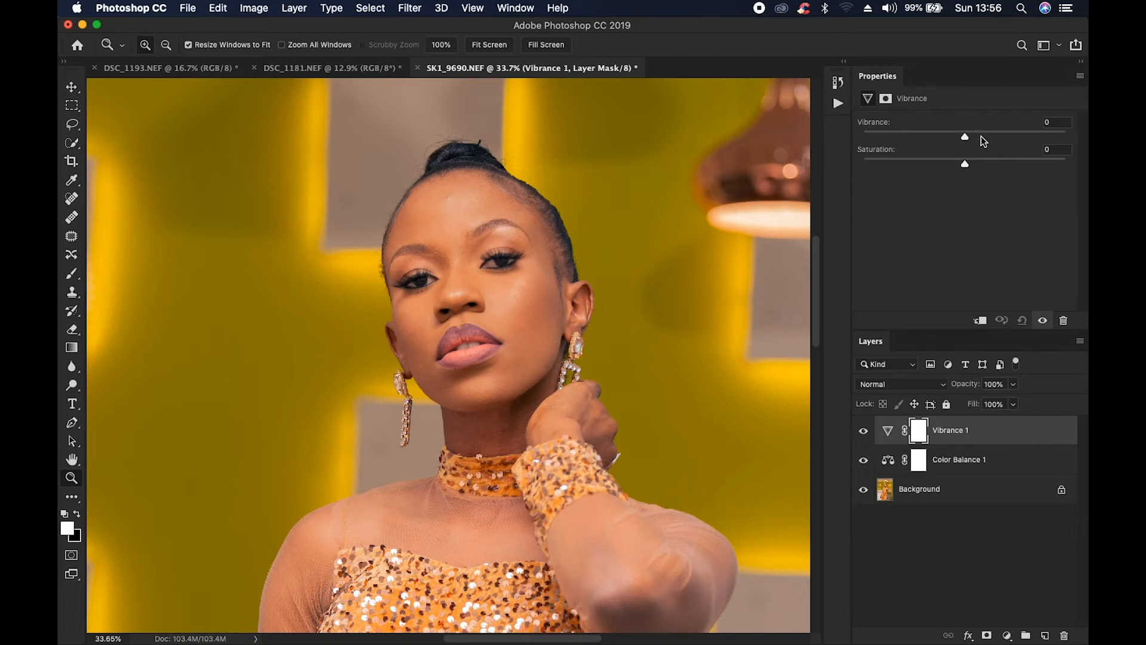
{"action": "left_click_drag", "start_coordinate": [965, 136], "coordinate": [997, 139]}
Compare the portrait with and without the Vibrance layer, and against the Background alone with all adjustments hidden.
{"action": "left_click", "coordinate": [863, 433]}
{"action": "left_click", "coordinate": [863, 432]}
{"action": "left_click", "coordinate": [863, 434]}
{"action": "left_click", "coordinate": [864, 435]}
{"action": "left_click", "coordinate": [863, 492], "text": "alt"}
{"action": "left_click", "coordinate": [862, 493], "text": "alt"}
{"action": "left_click", "coordinate": [862, 493], "text": "alt"}
{"action": "left_click", "coordinate": [862, 493], "text": "alt"}
{"action": "key", "text": "super+0"}
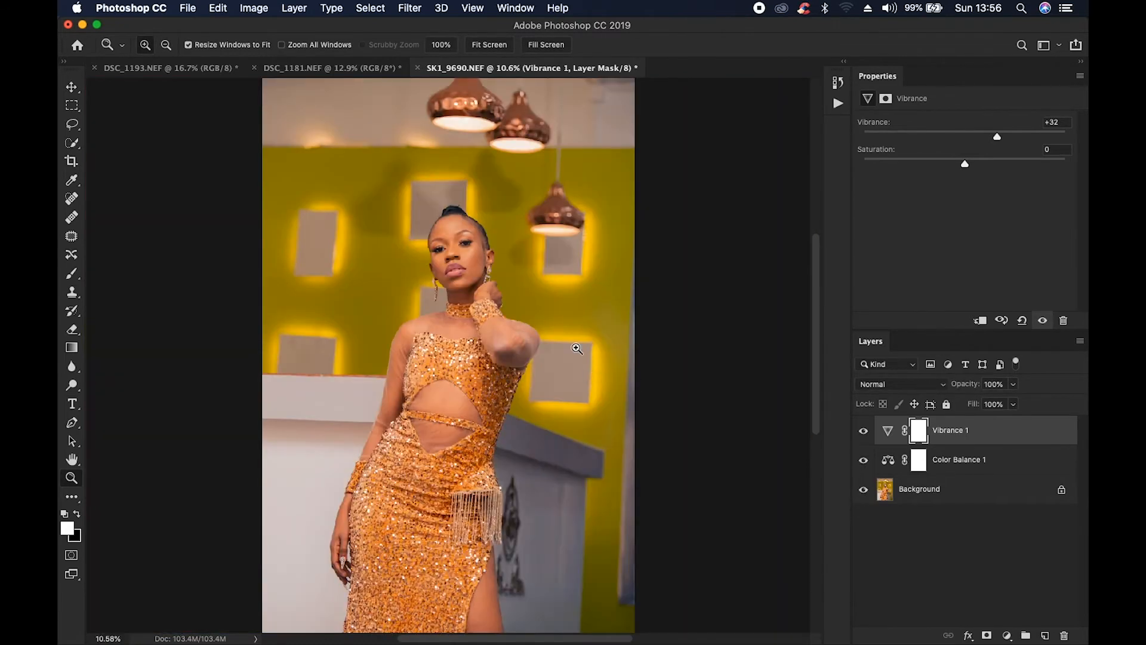
{"action": "left_click_drag", "start_coordinate": [405, 191], "coordinate": [533, 369]}
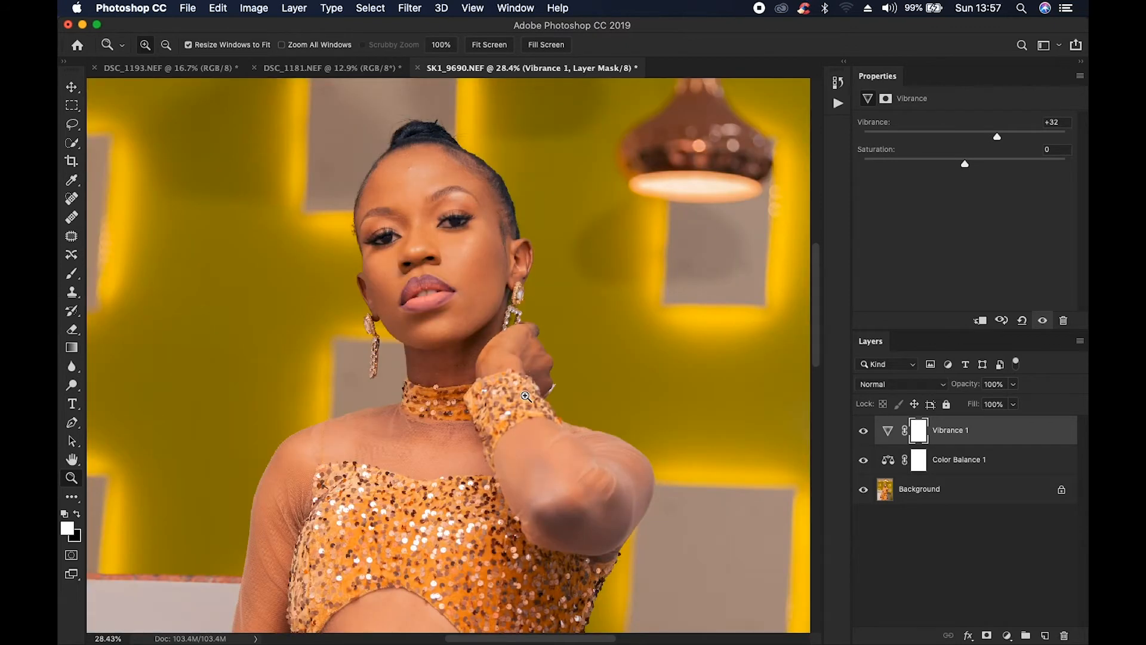
{"action": "key", "text": "super+minus"}
{"action": "key", "text": "super+minus"}
{"action": "key", "text": "super+minus"}
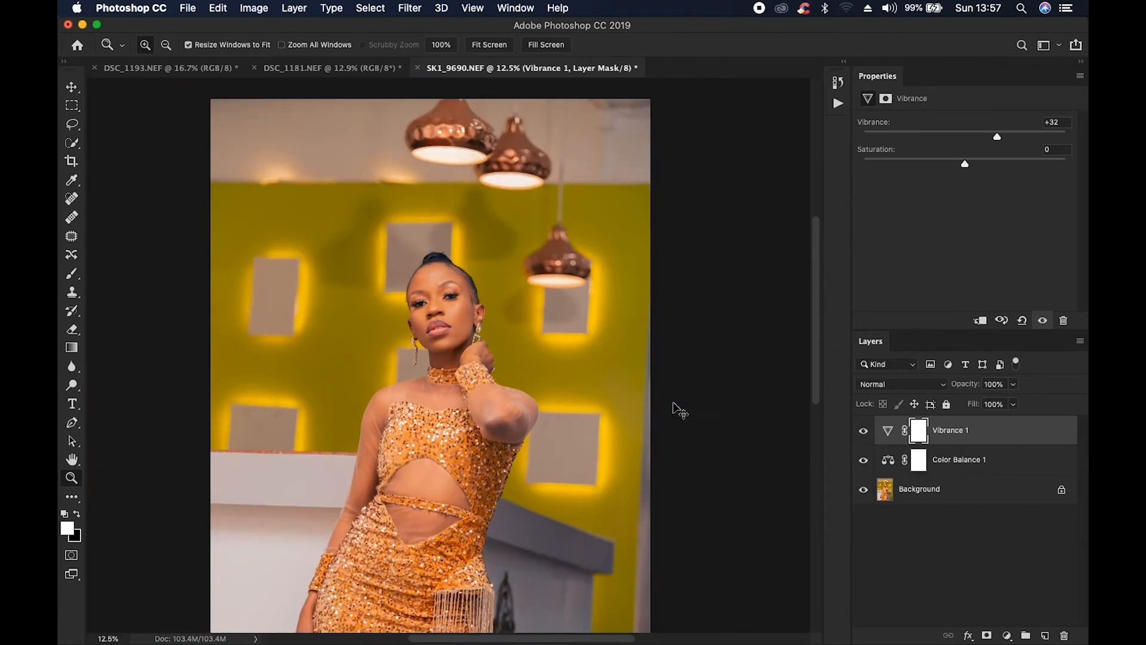
Add a Brightness/Contrast adjustment layer with brightness 8 and contrast 12.
{"action": "key", "text": "super+0"}
{"action": "left_click", "coordinate": [1007, 635]}
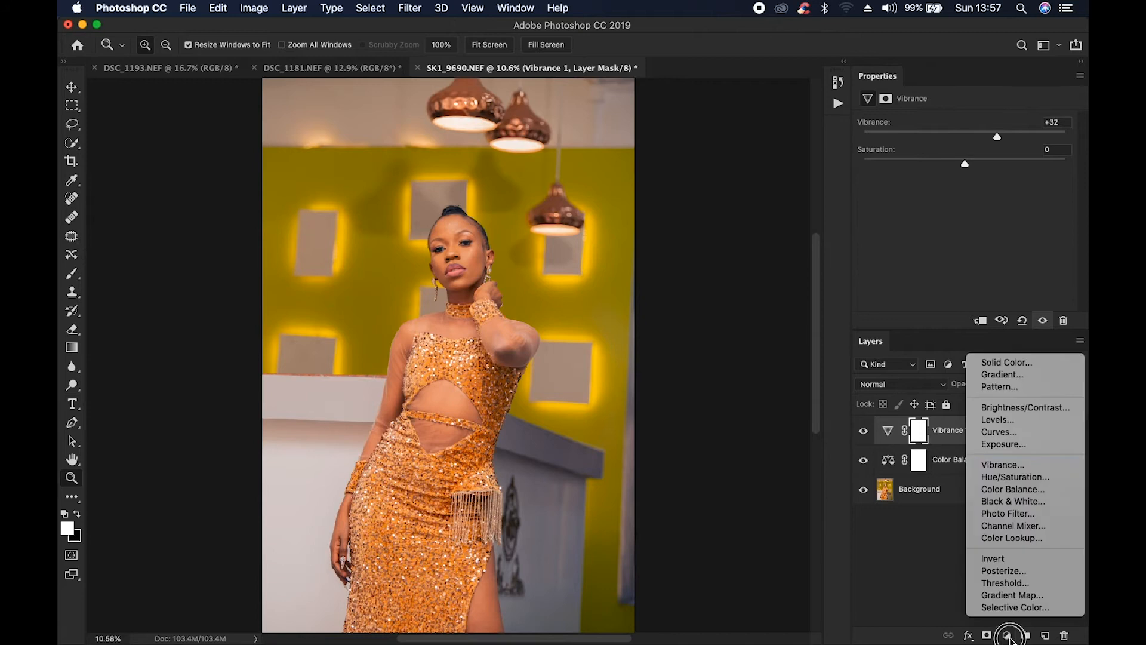
{"action": "left_click", "coordinate": [1004, 407]}
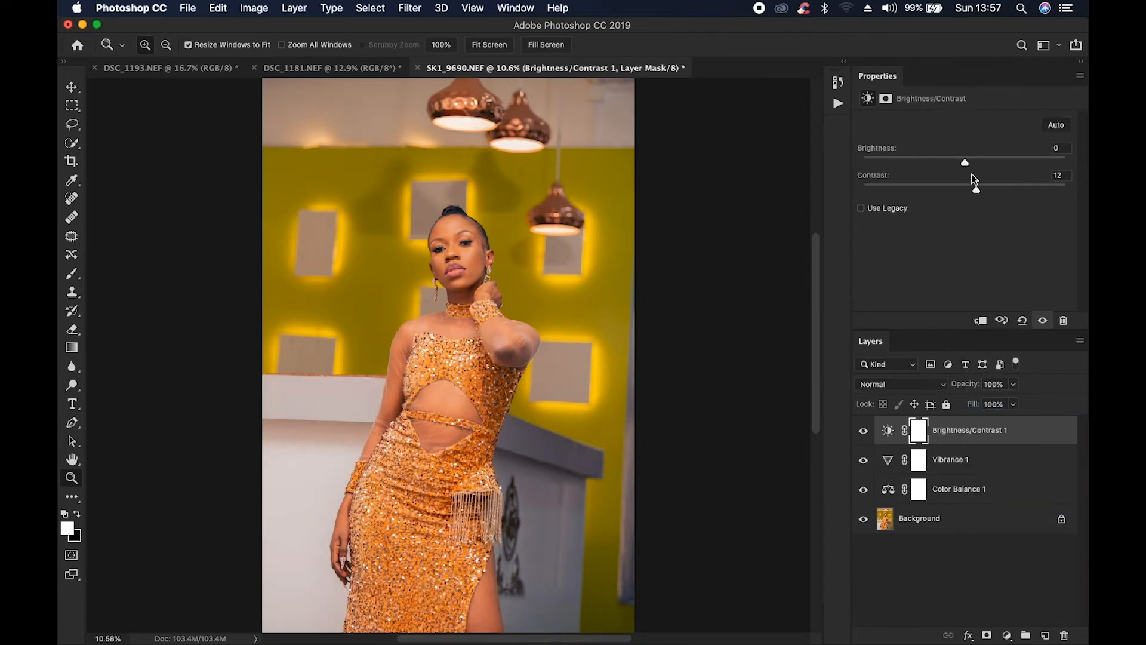
{"action": "left_click_drag", "start_coordinate": [966, 162], "coordinate": [970, 164]}
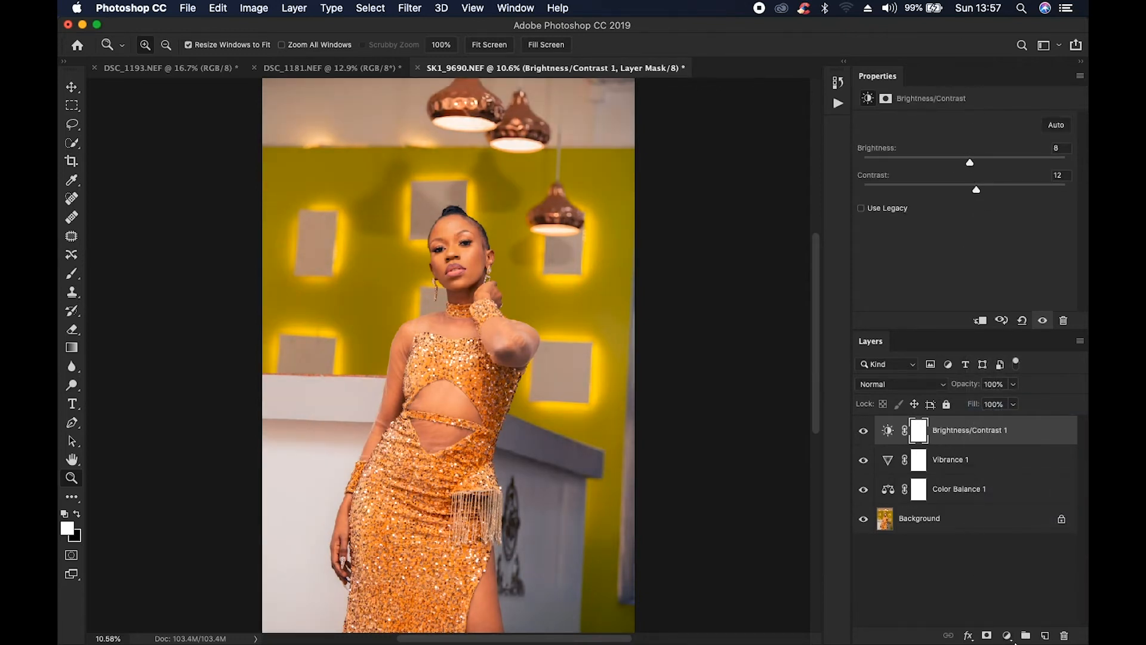
Add a Levels adjustment layer on top and set the Red channel's midtone value to 0.85.
{"action": "left_click", "coordinate": [1007, 635]}
{"action": "left_click", "coordinate": [1021, 421]}
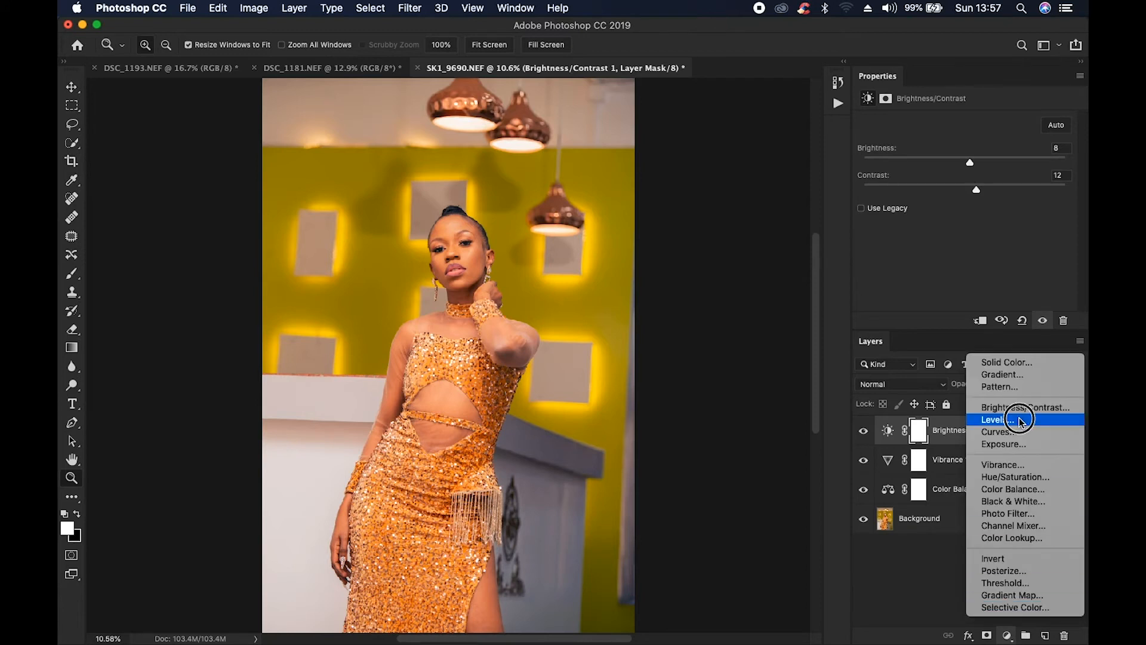
{"action": "key", "text": "super+equal"}
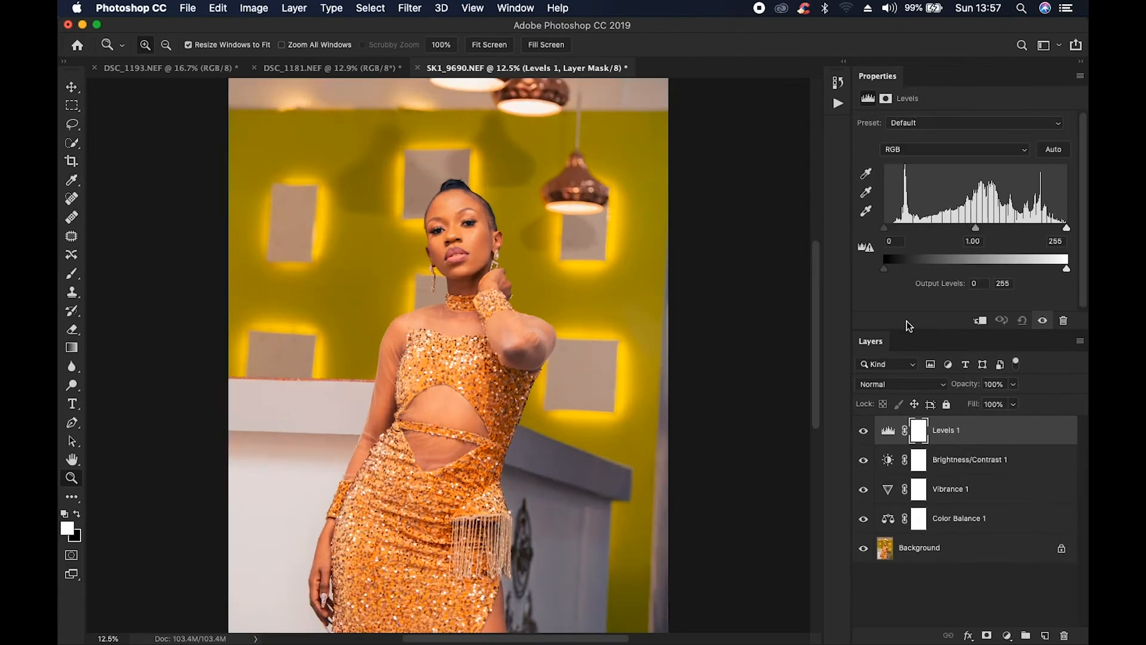
{"action": "left_click", "coordinate": [913, 151]}
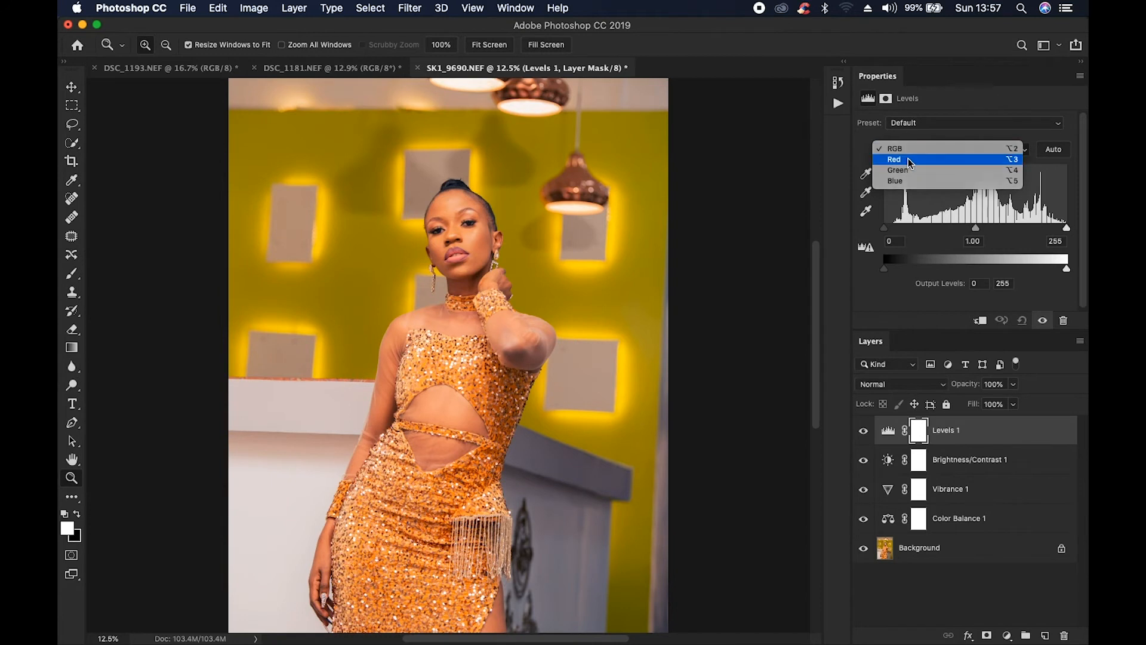
{"action": "left_click", "coordinate": [908, 159]}
{"action": "left_click_drag", "start_coordinate": [975, 229], "coordinate": [986, 231]}
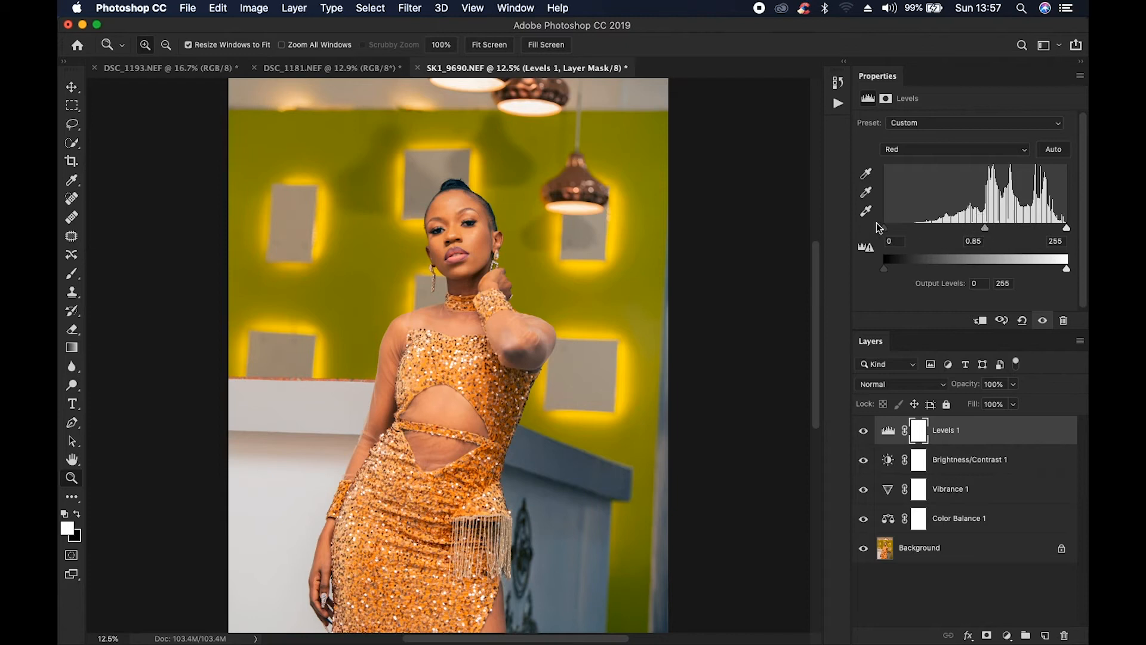
Set the Levels Green channel's midtone value to 0.94 and compare the photo with and without the Levels layer.
{"action": "left_click", "coordinate": [940, 156]}
{"action": "left_click", "coordinate": [929, 159]}
{"action": "mouse_move", "coordinate": [978, 229]}
{"action": "left_mouse_down"}
{"action": "mouse_move", "coordinate": [994, 228]}
{"action": "mouse_move", "coordinate": [981, 231]}
{"action": "left_mouse_up"}
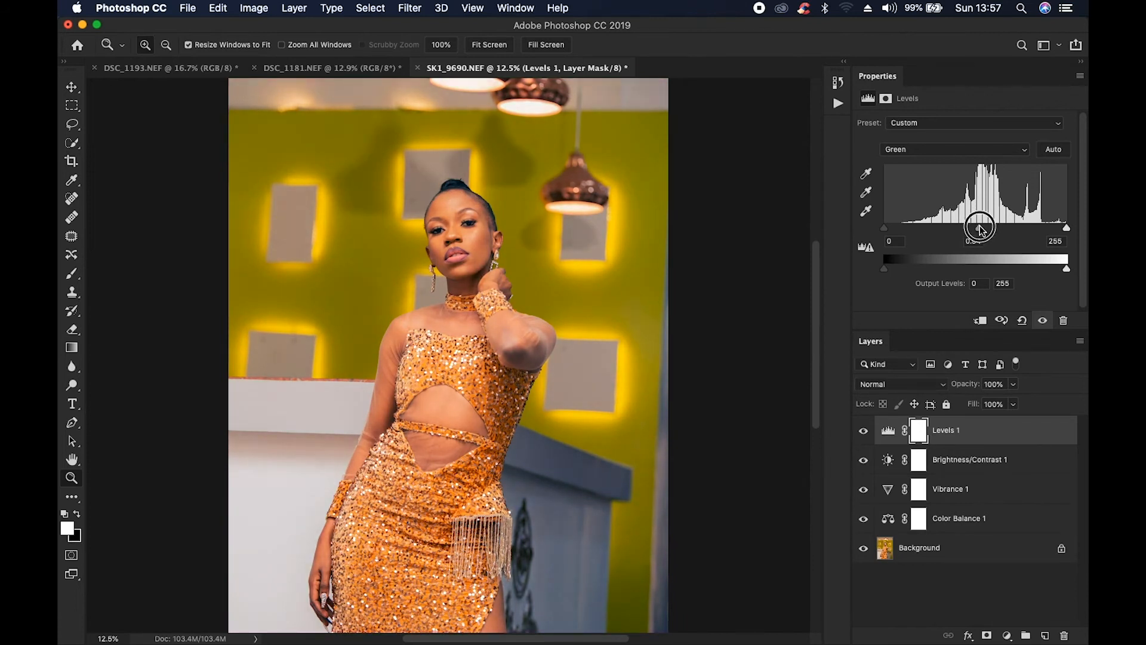
{"action": "left_click", "coordinate": [863, 431]}
{"action": "left_click", "coordinate": [863, 431]}
Set the Levels Blue channel's black input to 5 and white input to 234.
{"action": "left_click", "coordinate": [926, 149]}
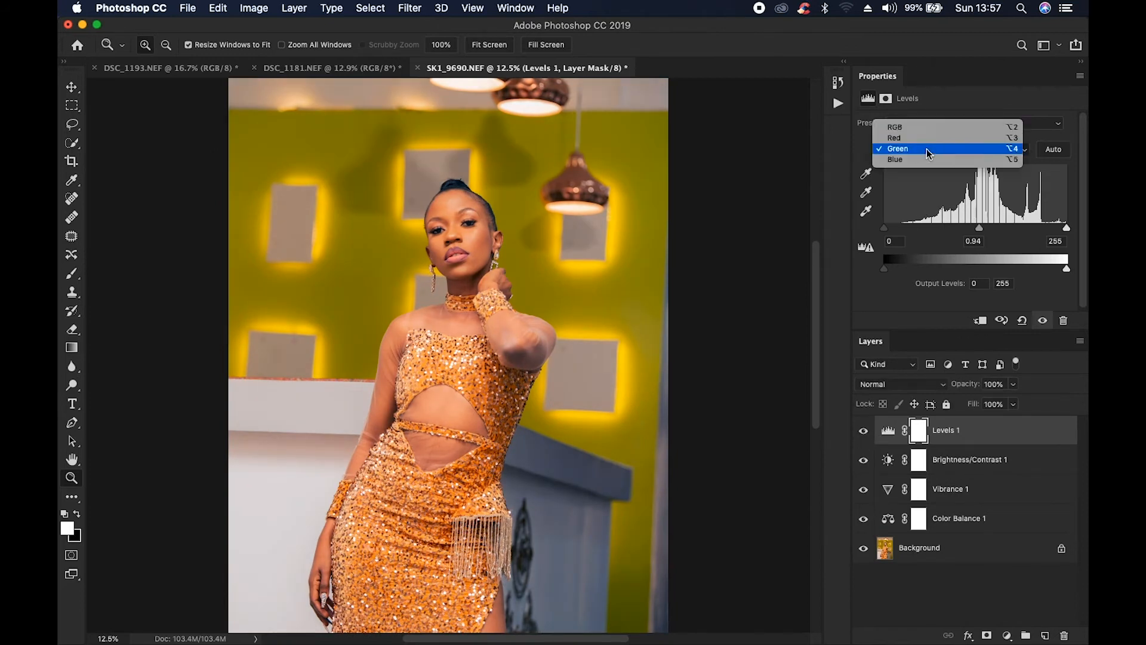
{"action": "left_click", "coordinate": [915, 159]}
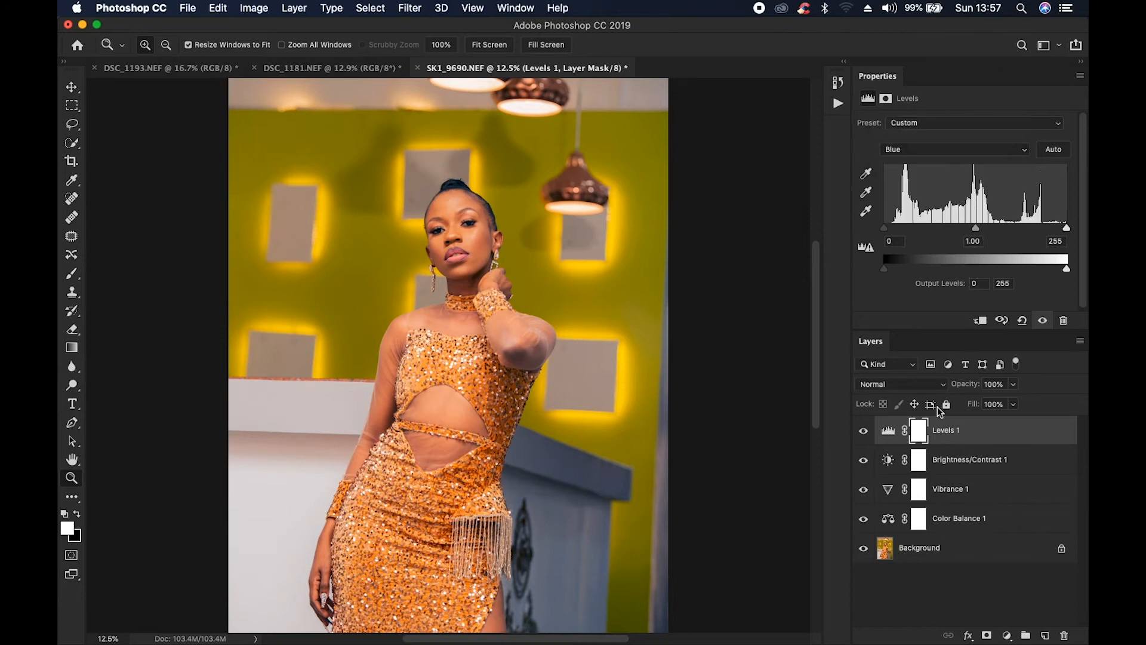
{"action": "mouse_move", "coordinate": [890, 229]}
{"action": "left_mouse_down"}
{"action": "mouse_move", "coordinate": [916, 236]}
{"action": "mouse_move", "coordinate": [849, 249]}
{"action": "mouse_move", "coordinate": [888, 231]}
{"action": "left_mouse_up"}
{"action": "left_click_drag", "start_coordinate": [1067, 231], "coordinate": [1052, 230]}
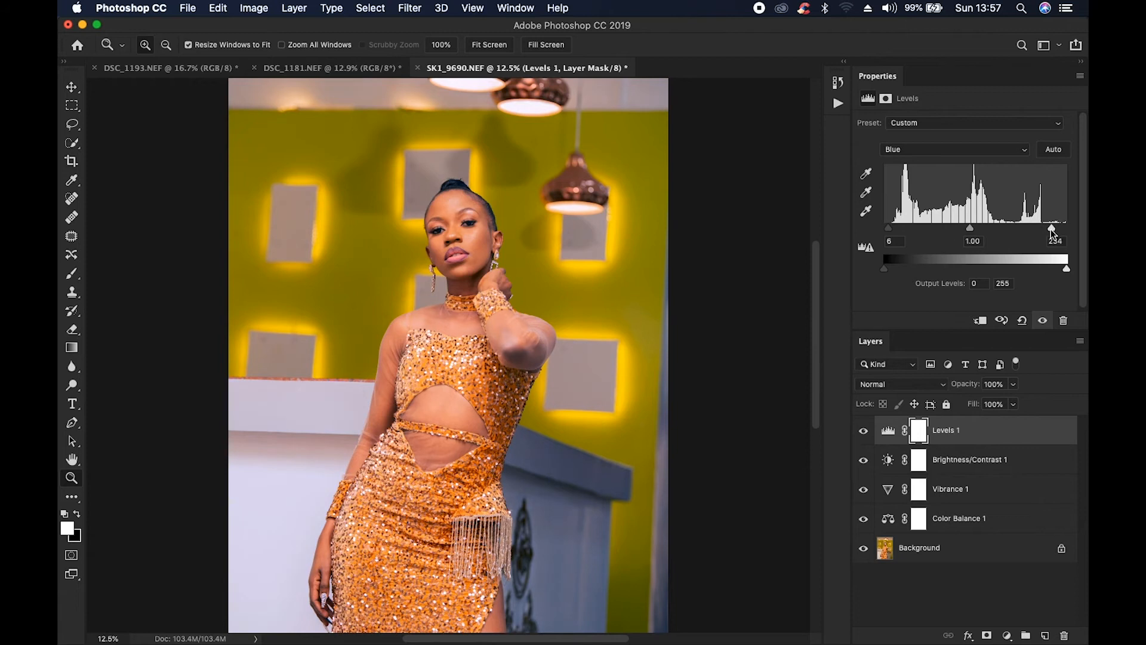
{"action": "left_click_drag", "start_coordinate": [889, 223], "coordinate": [886, 226]}
Compare the photo's colours repeatedly with the Levels layer hidden and shown.
{"action": "left_click", "coordinate": [868, 432]}
{"action": "left_click", "coordinate": [868, 432]}
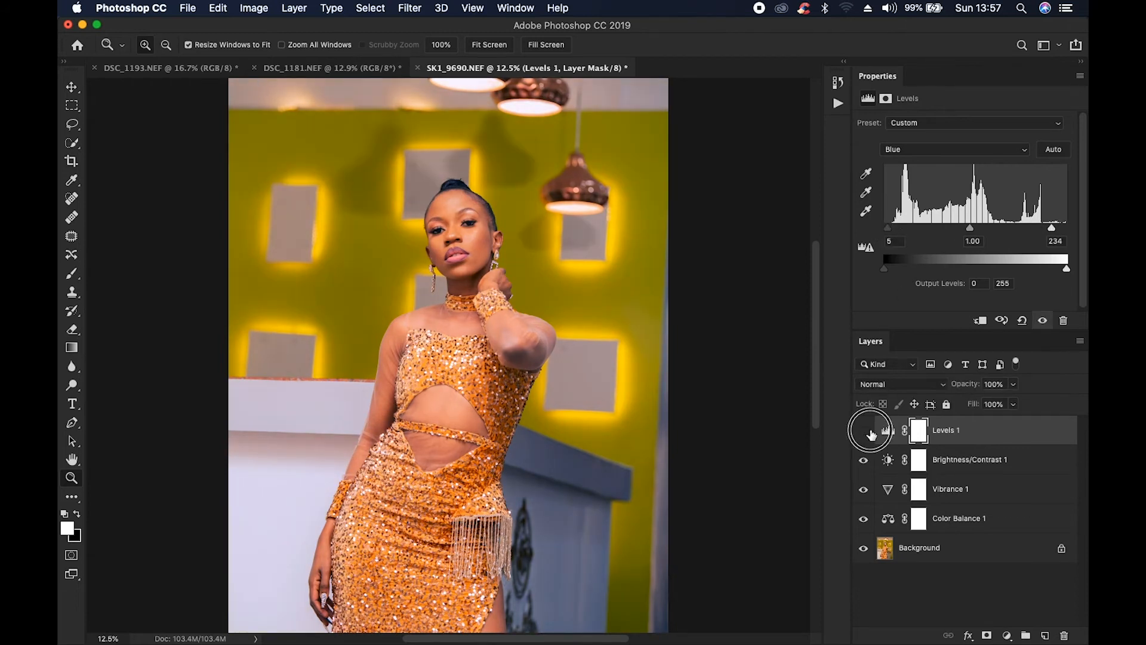
{"action": "left_click", "coordinate": [866, 431]}
{"action": "left_click", "coordinate": [865, 431]}
{"action": "left_click", "coordinate": [865, 431]}
{"action": "left_click", "coordinate": [865, 431]}
{"action": "left_click", "coordinate": [865, 431]}
{"action": "left_click", "coordinate": [865, 431]}
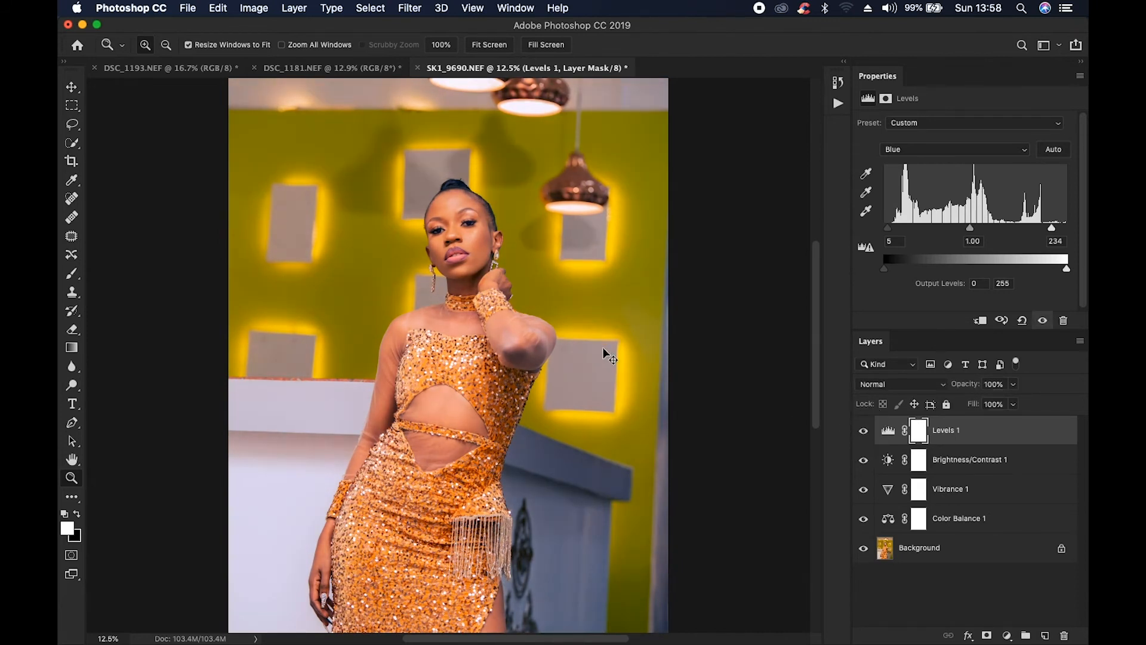
Compare the original portrait with the graded version by repeatedly hiding and showing all adjustment layers above the Background, at two zoom levels.
{"action": "key", "text": "super+minus"}
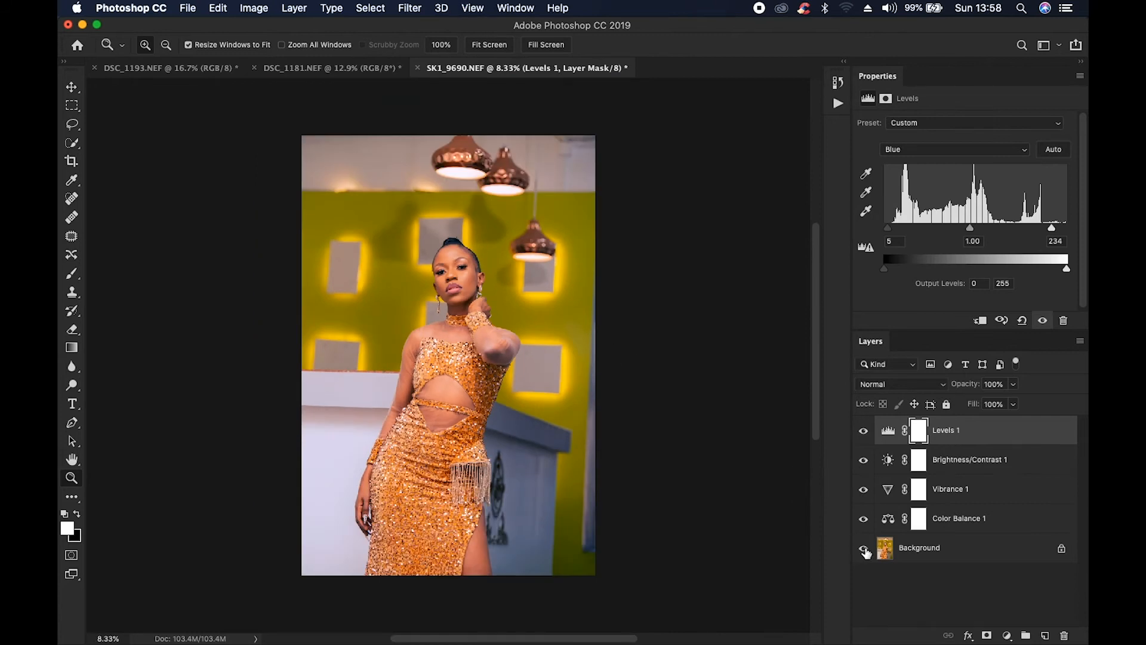
{"action": "left_click", "coordinate": [865, 549], "text": "alt"}
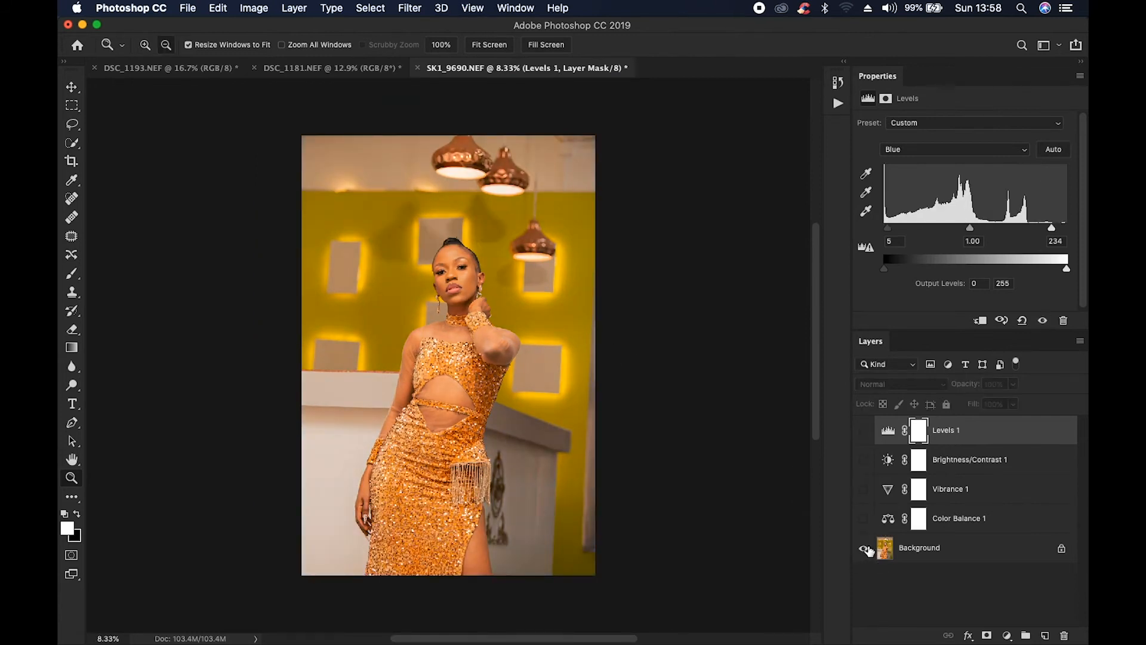
{"action": "left_click", "coordinate": [866, 549], "text": "alt"}
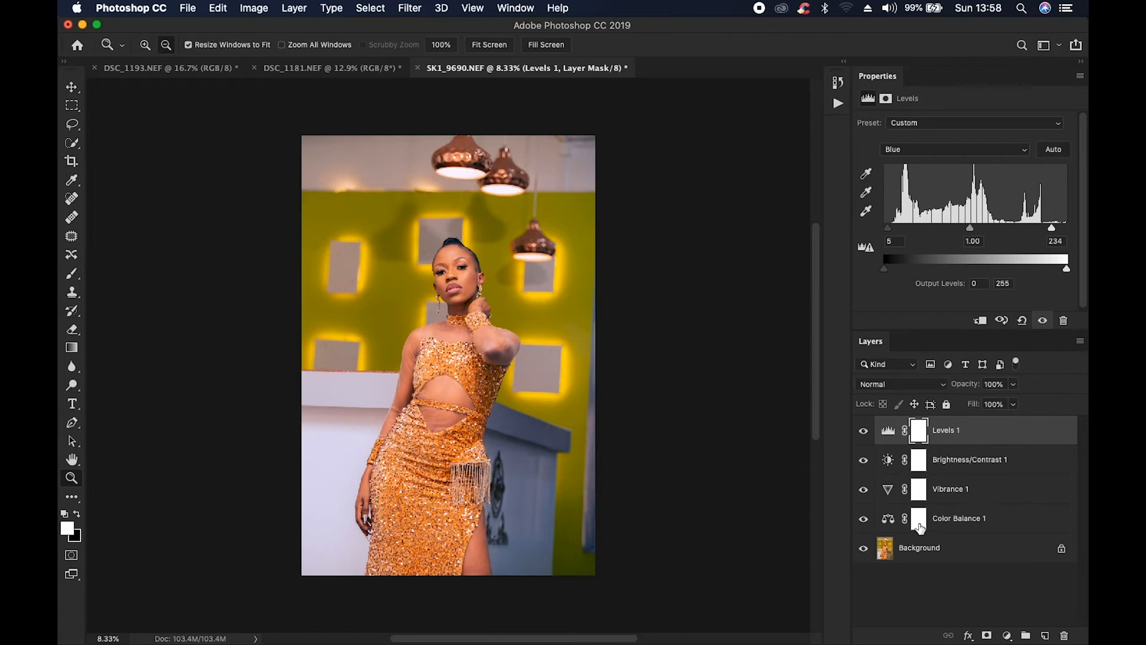
{"action": "left_click", "coordinate": [863, 549], "text": "alt"}
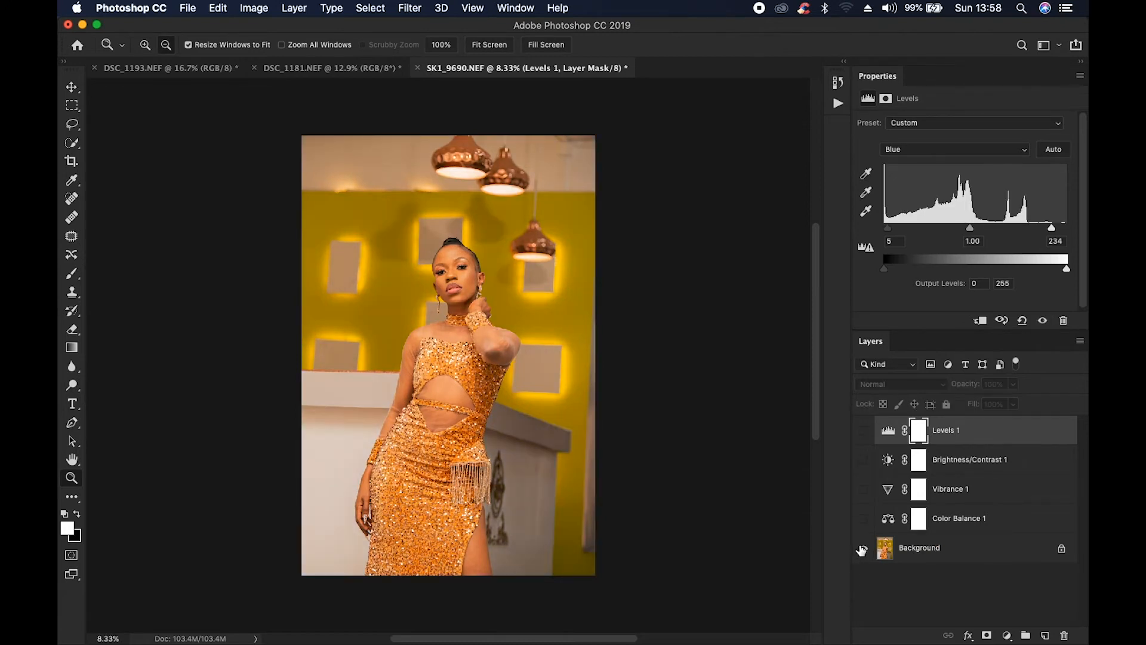
{"action": "left_click", "coordinate": [862, 549], "text": "alt"}
{"action": "left_click", "coordinate": [861, 549], "text": "alt"}
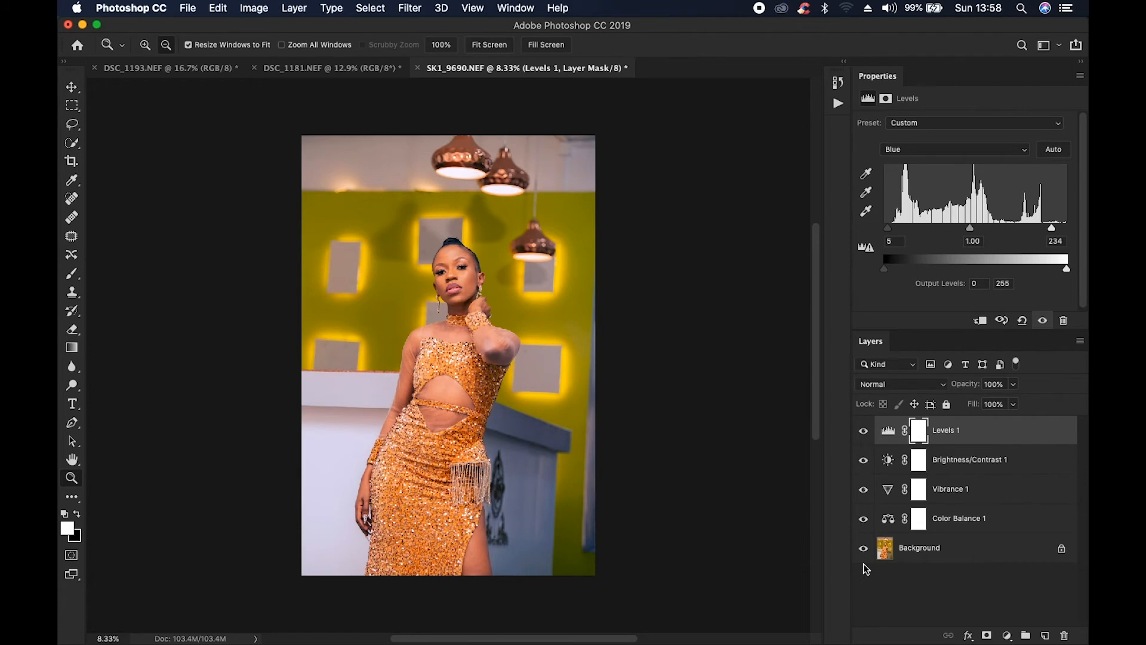
{"action": "key", "text": "super+equal"}
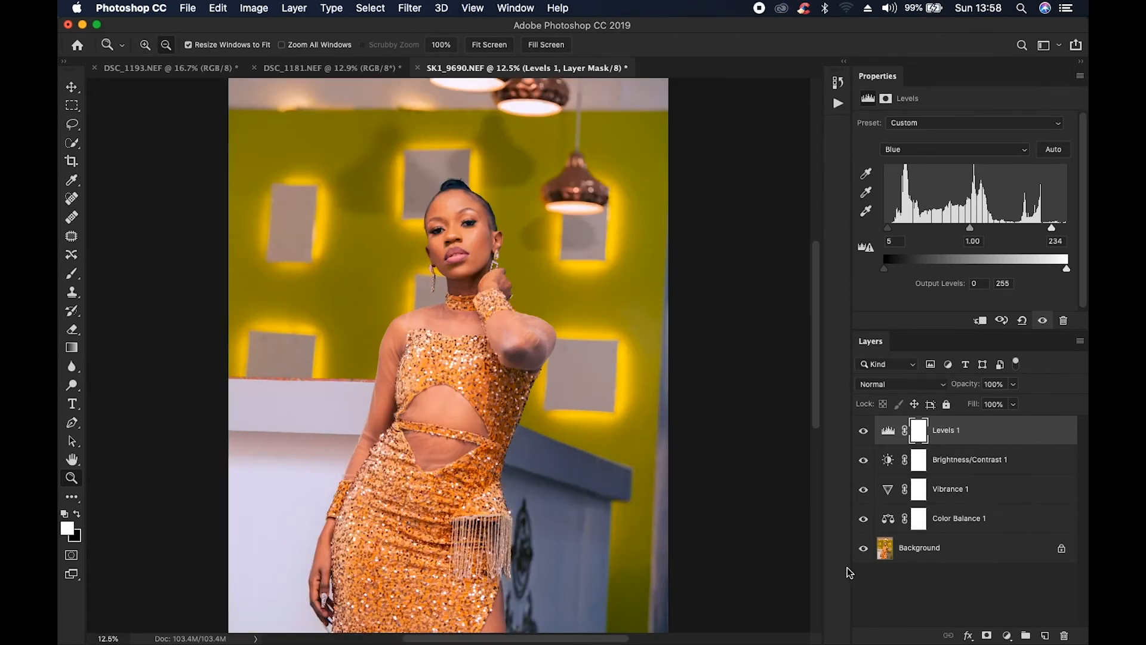
{"action": "left_click", "coordinate": [863, 550], "text": "alt"}
{"action": "left_click", "coordinate": [863, 549], "text": "alt"}
{"action": "left_click", "coordinate": [864, 550], "text": "alt"}
{"action": "left_click", "coordinate": [864, 550], "text": "alt"}
{"action": "left_click", "coordinate": [863, 549], "text": "alt"}
{"action": "left_click", "coordinate": [865, 550], "text": "alt"}
Add a Hue/Saturation adjustment layer, set the Yellows to saturation +11 and lightness +14, and hide the layer to compare.
{"action": "left_click", "coordinate": [1007, 635]}
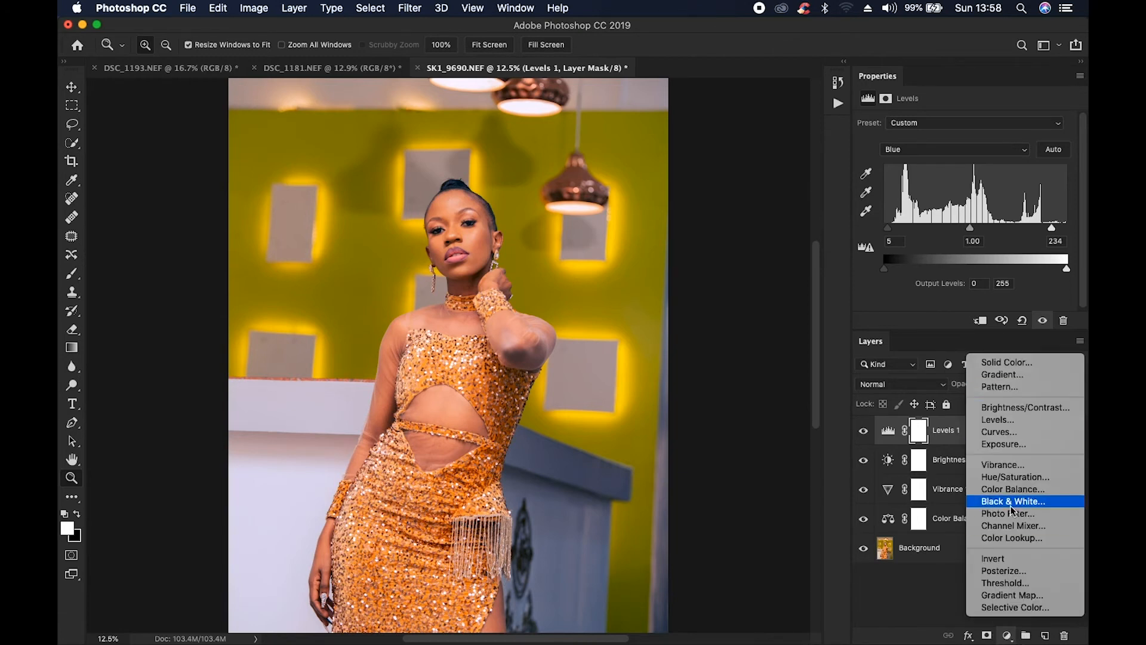
{"action": "left_click", "coordinate": [1015, 477]}
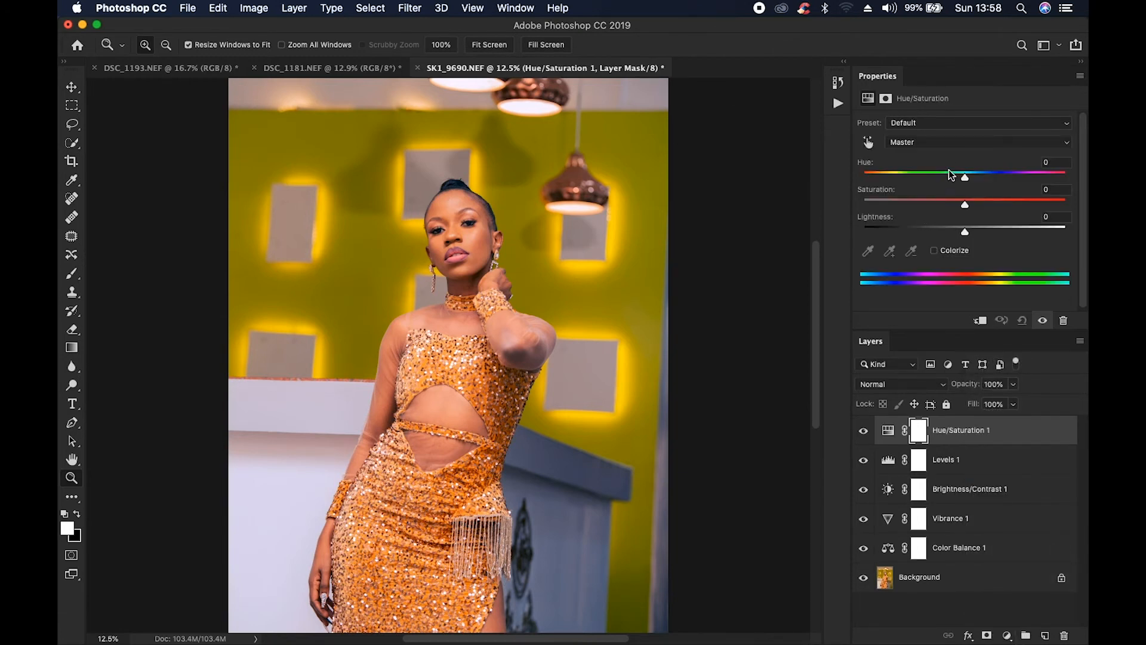
{"action": "left_click", "coordinate": [935, 138]}
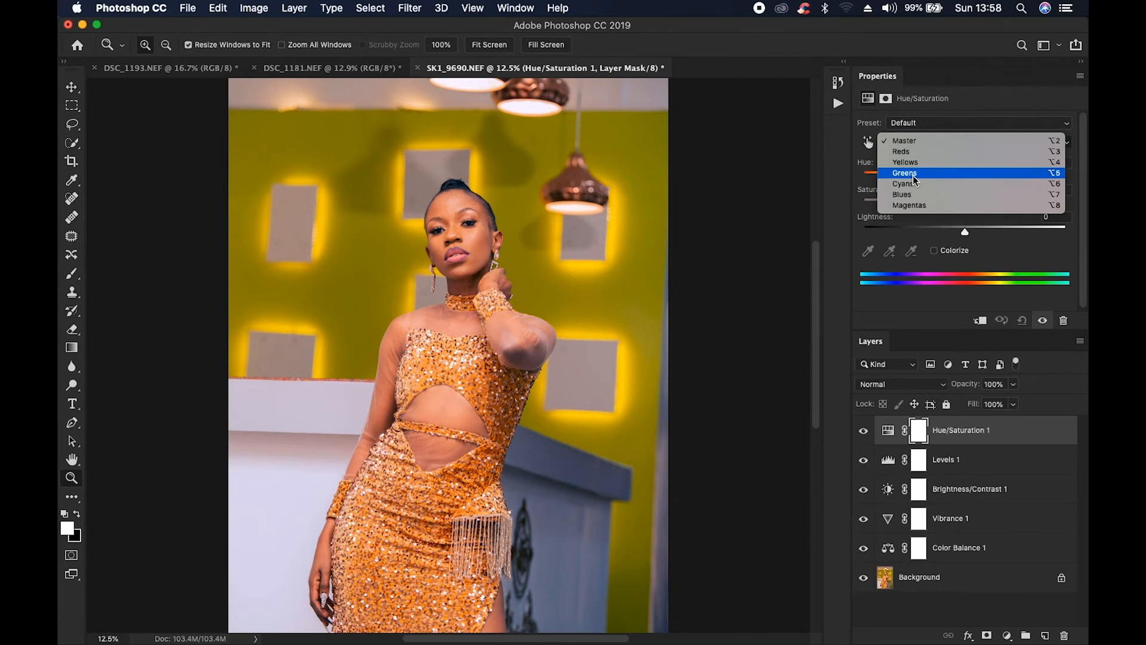
{"action": "left_click", "coordinate": [915, 162]}
{"action": "left_click_drag", "start_coordinate": [966, 205], "coordinate": [979, 231]}
{"action": "left_click", "coordinate": [865, 432]}
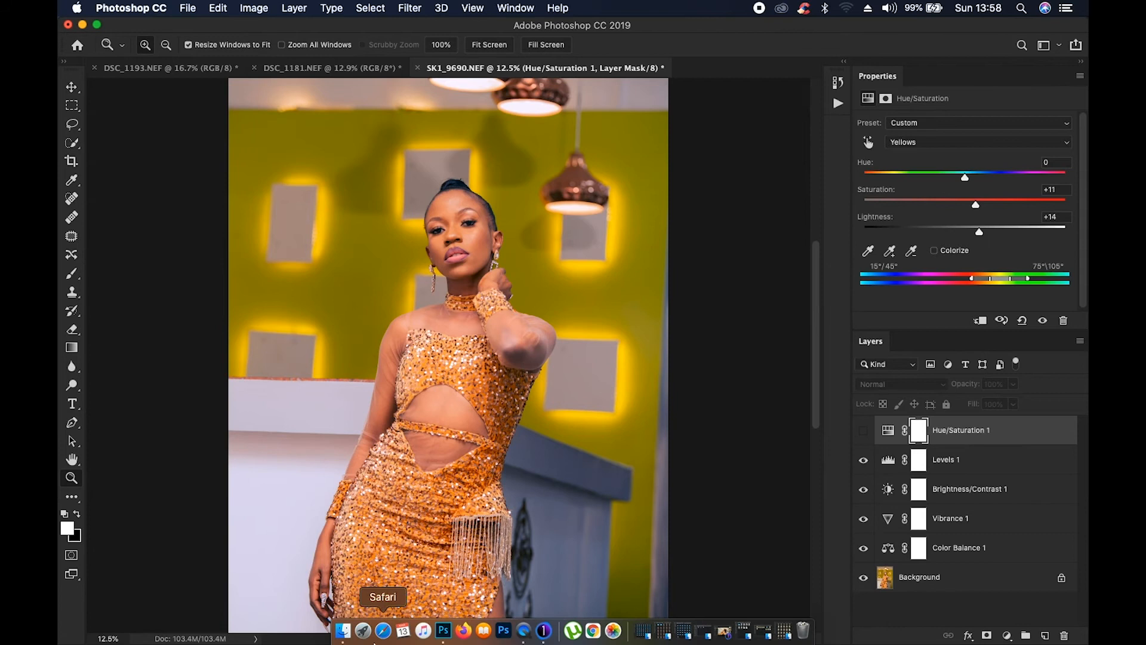
Open the photo DSC_8421.NEF from Finder as a new document and add an Exposure adjustment layer with exposure +0.45.
{"action": "left_click", "coordinate": [342, 637]}
{"action": "left_click_drag", "start_coordinate": [552, 308], "coordinate": [457, 637]}
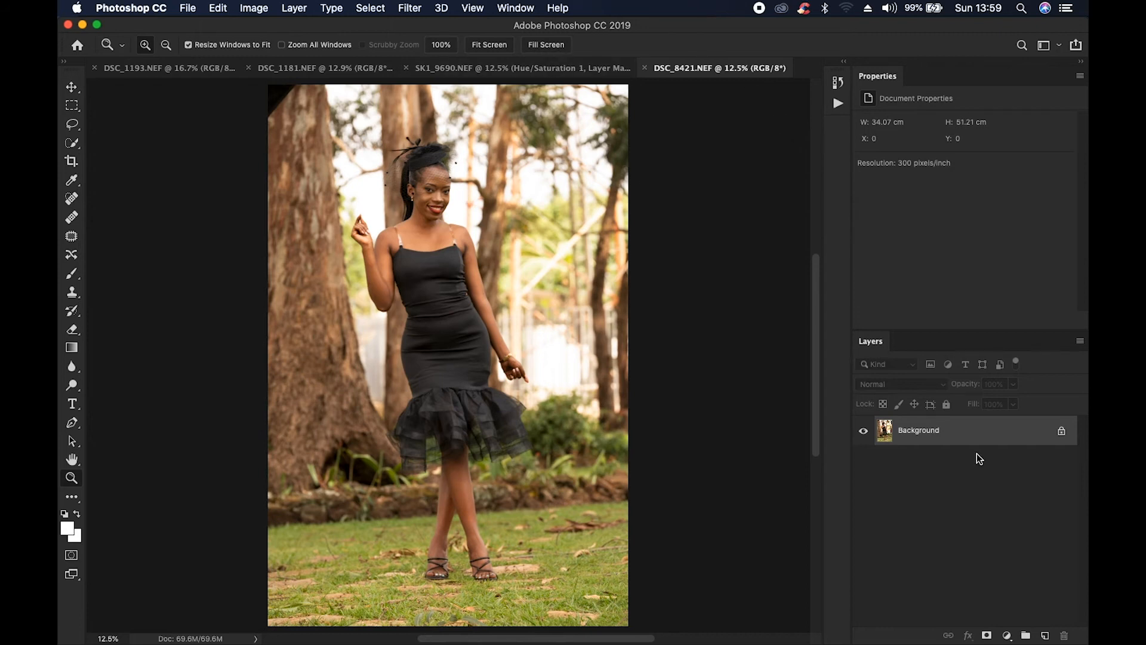
{"action": "left_click", "coordinate": [1007, 635]}
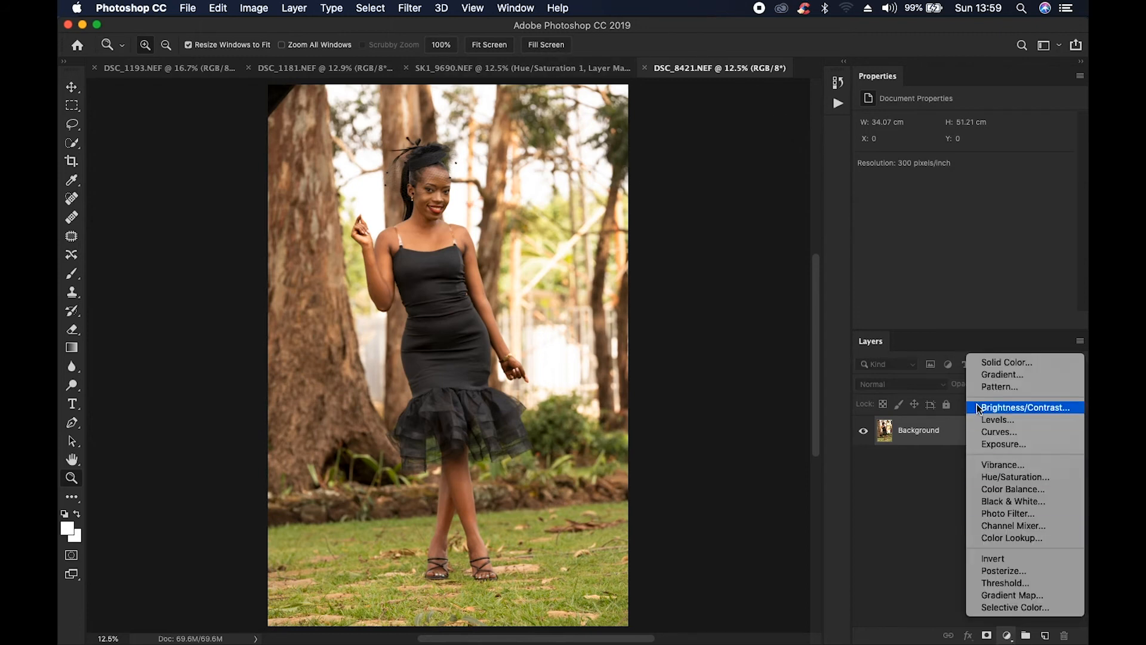
{"action": "left_click", "coordinate": [998, 444]}
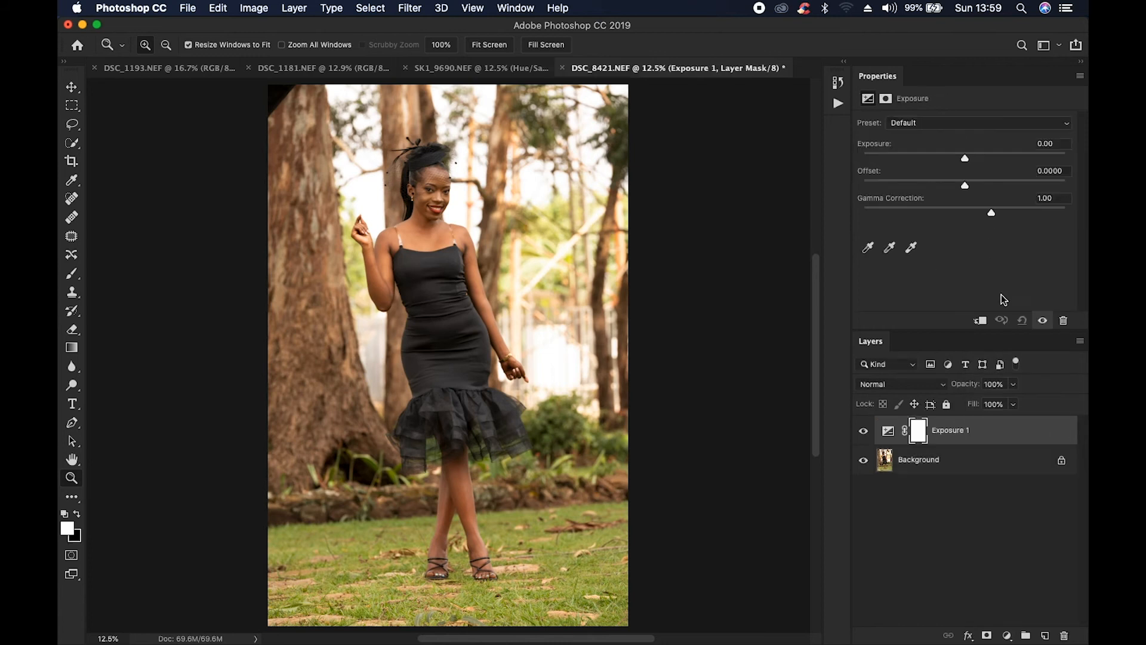
{"action": "left_click_drag", "start_coordinate": [968, 156], "coordinate": [972, 162]}
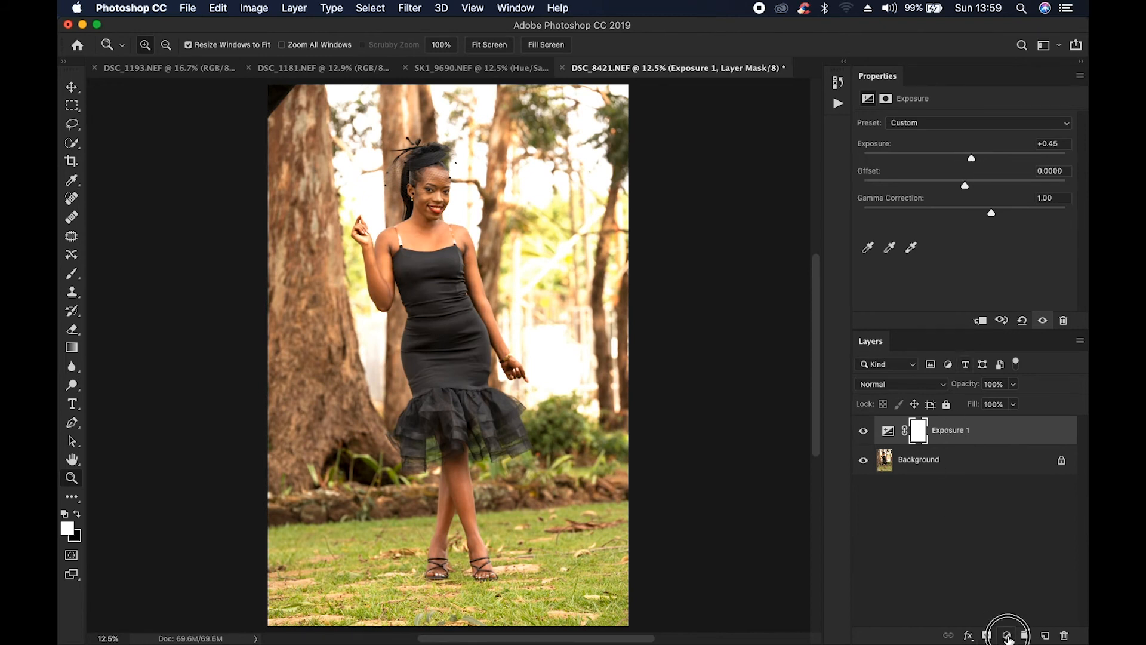
Add a Levels adjustment layer with RGB black input 14, midtones 1.09, white input 242 and white output level 215.
{"action": "left_click", "coordinate": [1007, 635]}
{"action": "left_click", "coordinate": [999, 426]}
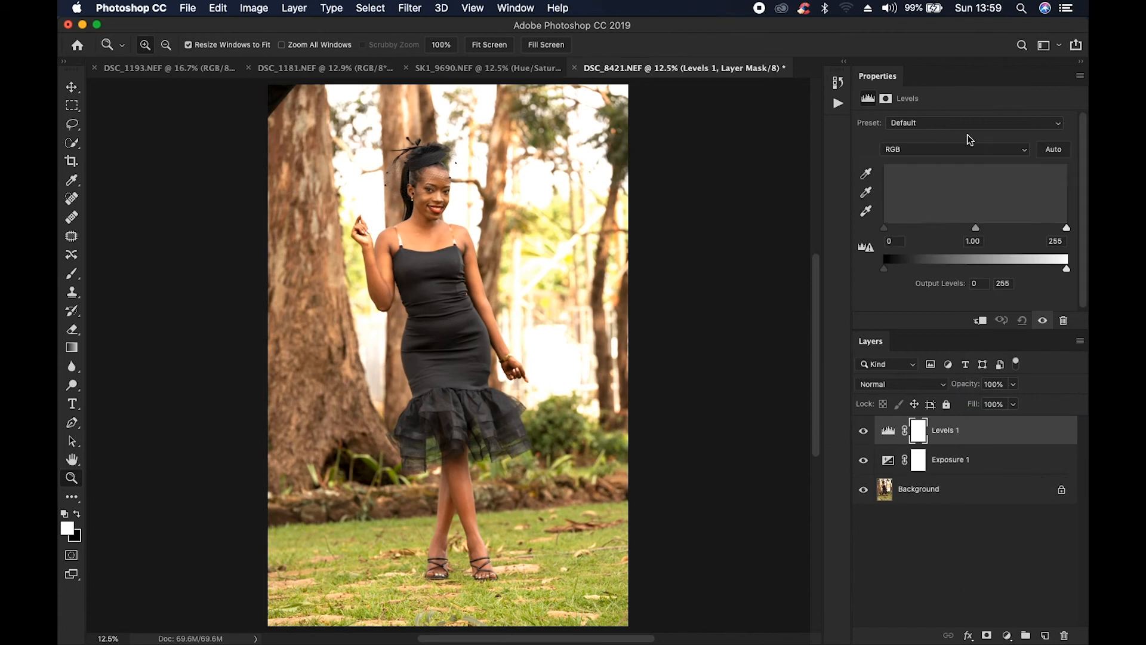
{"action": "left_click_drag", "start_coordinate": [887, 228], "coordinate": [890, 228]}
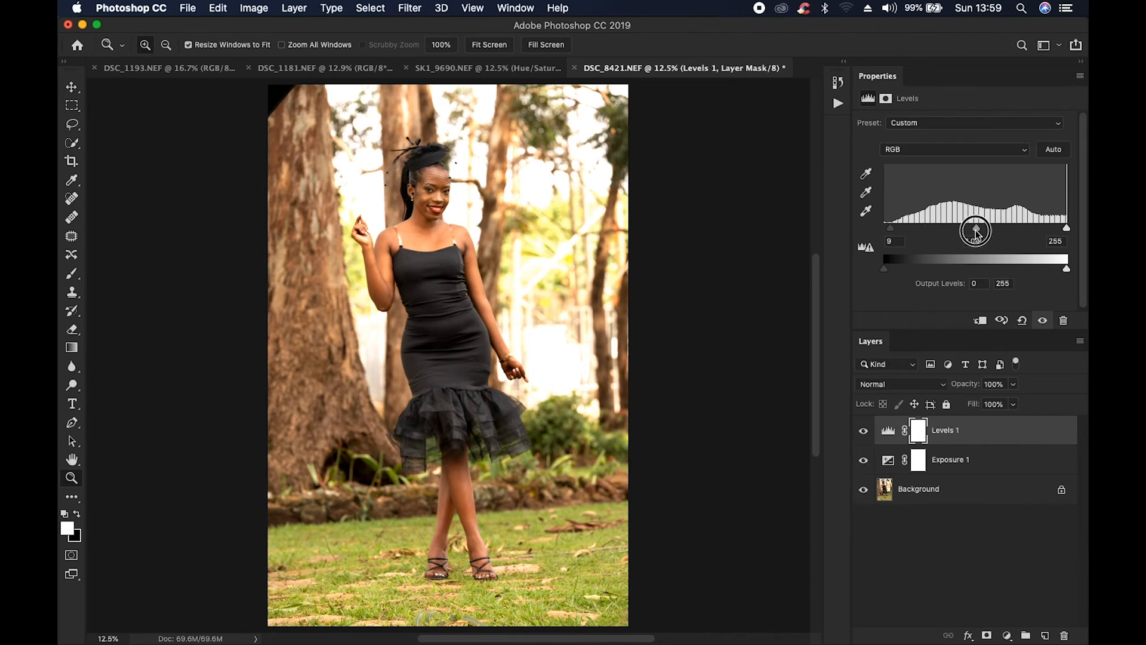
{"action": "left_click_drag", "start_coordinate": [1067, 267], "coordinate": [1038, 267]}
{"action": "left_click_drag", "start_coordinate": [977, 231], "coordinate": [973, 229]}
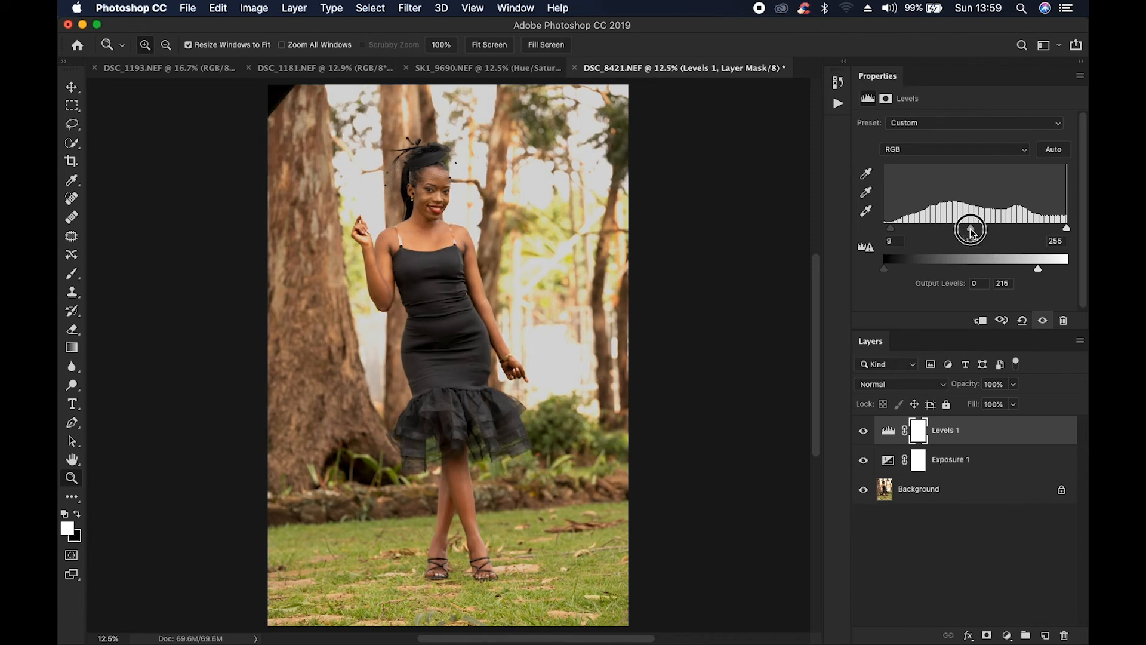
{"action": "left_click_drag", "start_coordinate": [1067, 228], "coordinate": [1057, 229]}
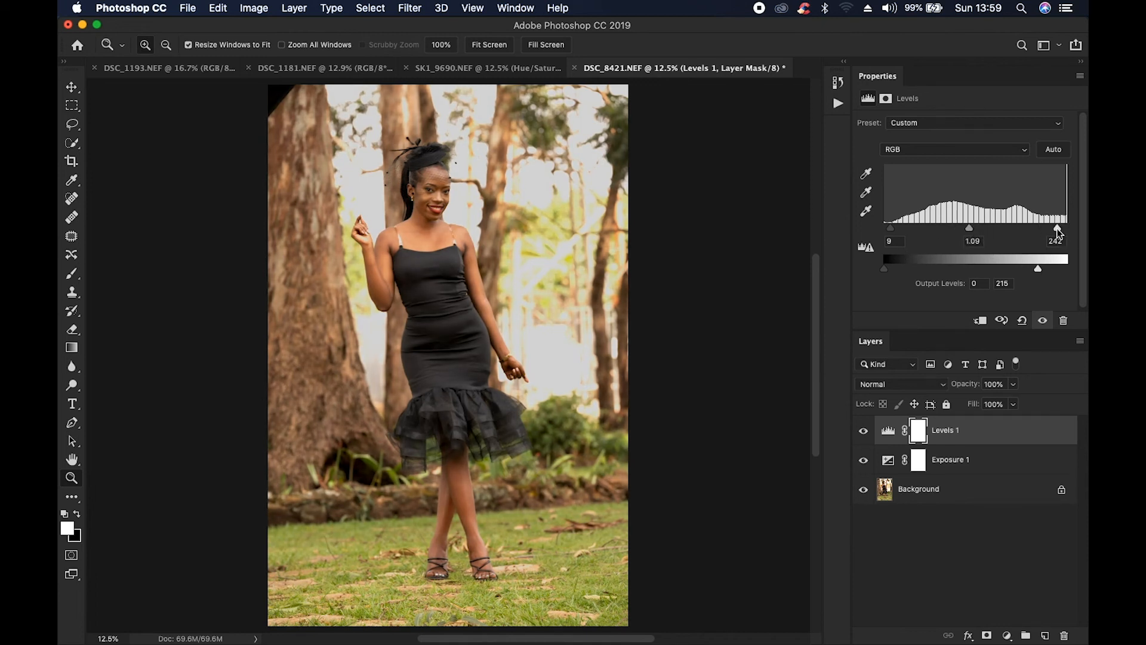
{"action": "left_click_drag", "start_coordinate": [890, 231], "coordinate": [895, 229]}
Add a Color Balance layer with midtones Cyan–Red at -9 and Yellow–Blue at +11, and compare the photo with and without it.
{"action": "left_click", "coordinate": [1007, 635]}
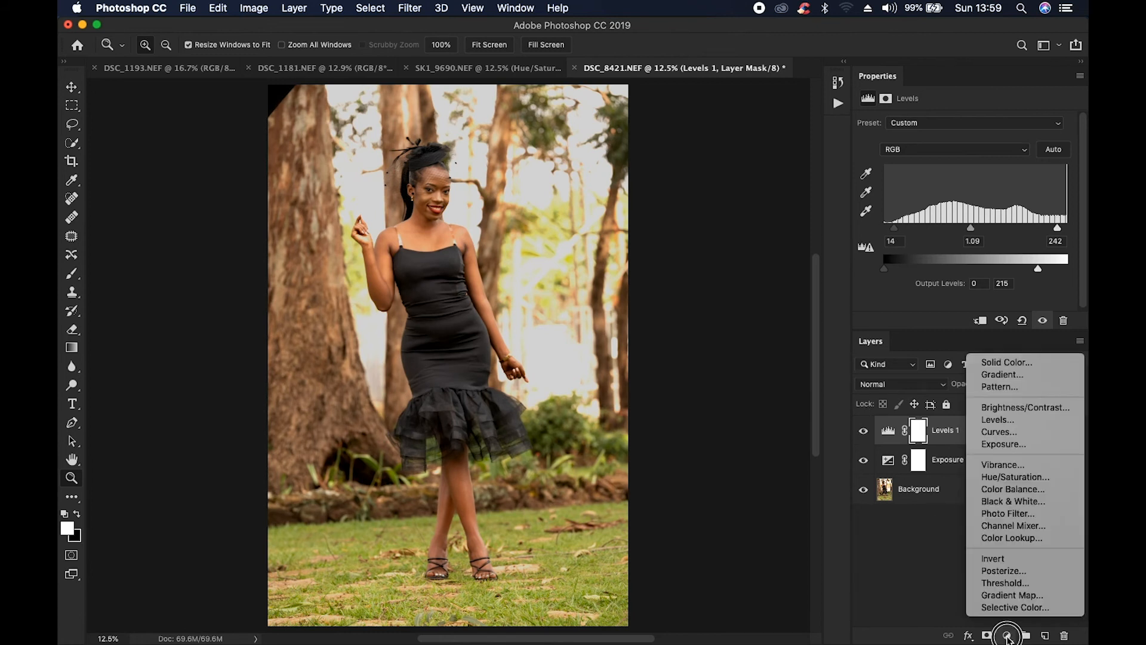
{"action": "left_click", "coordinate": [1015, 490]}
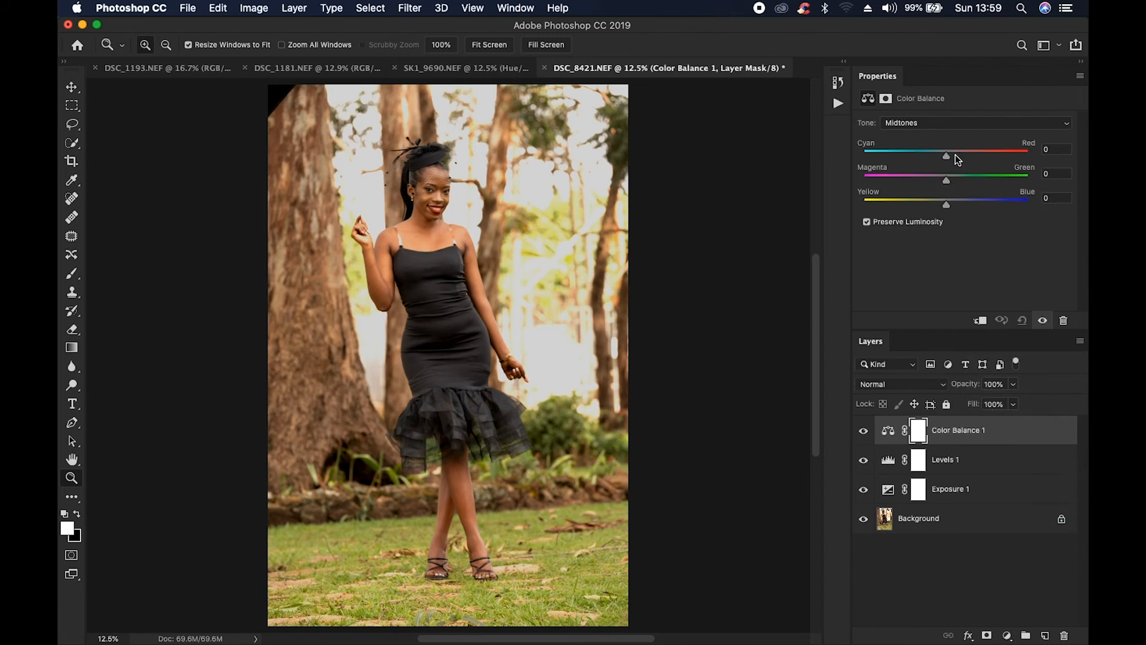
{"action": "left_click_drag", "start_coordinate": [944, 156], "coordinate": [941, 155]}
{"action": "left_click_drag", "start_coordinate": [948, 204], "coordinate": [957, 209]}
{"action": "left_click_drag", "start_coordinate": [940, 157], "coordinate": [939, 157]}
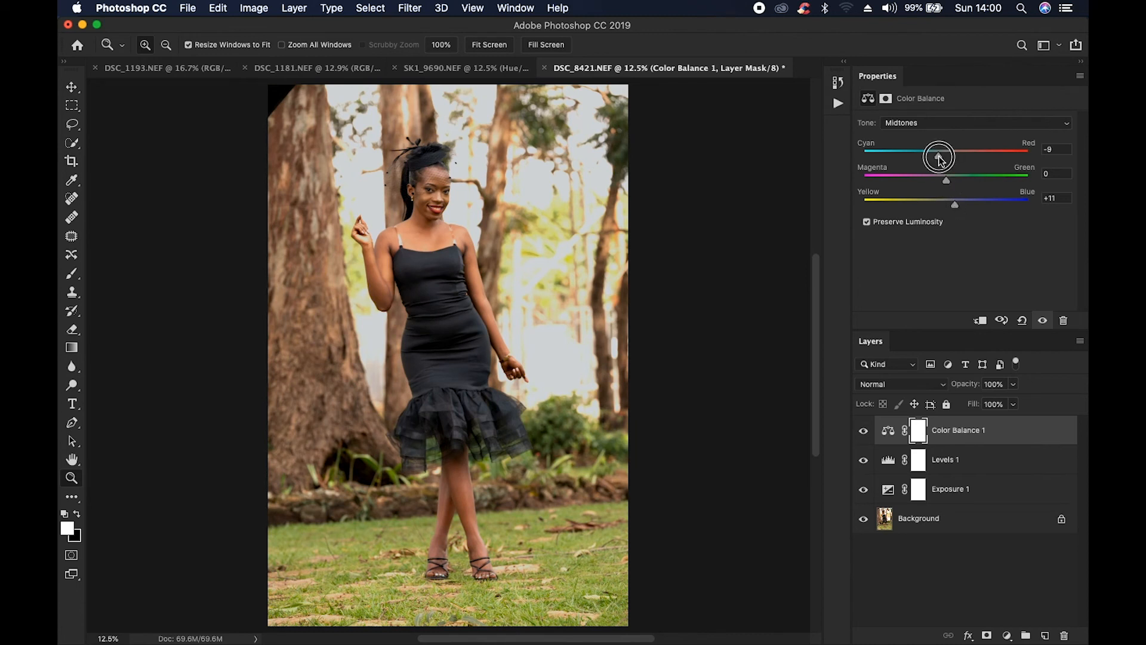
{"action": "left_click", "coordinate": [863, 432]}
{"action": "left_click", "coordinate": [864, 434]}
{"action": "left_click", "coordinate": [864, 434]}
{"action": "left_click", "coordinate": [863, 434]}
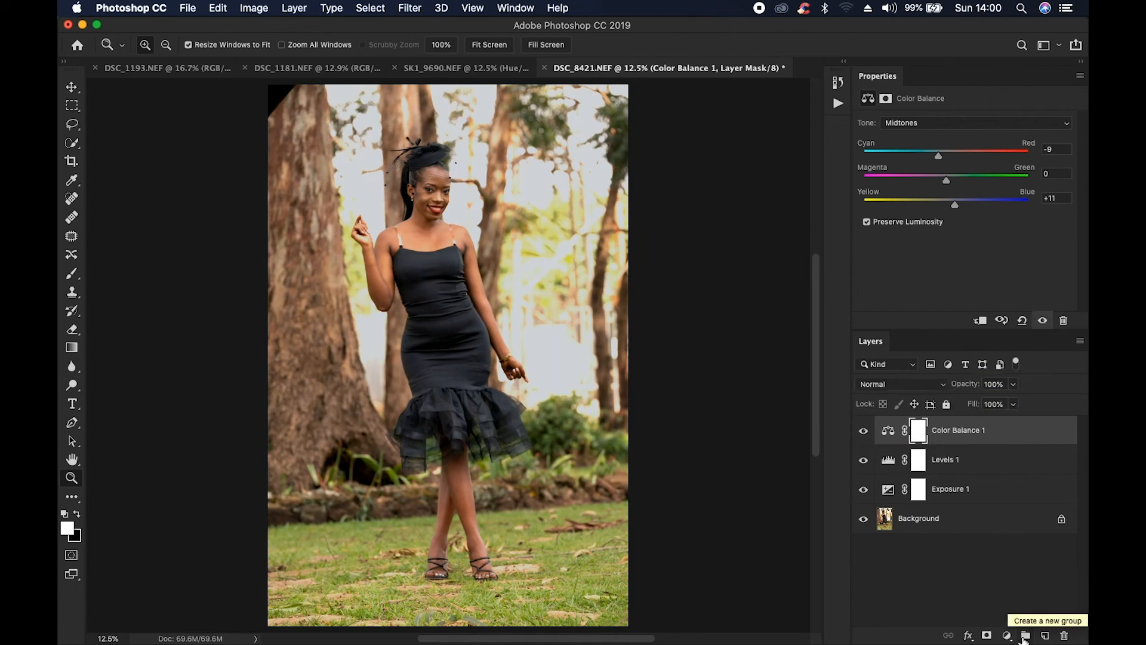
Add a Hue/Saturation adjustment layer on top and set the Greens saturation to -4.
{"action": "left_click", "coordinate": [1009, 637]}
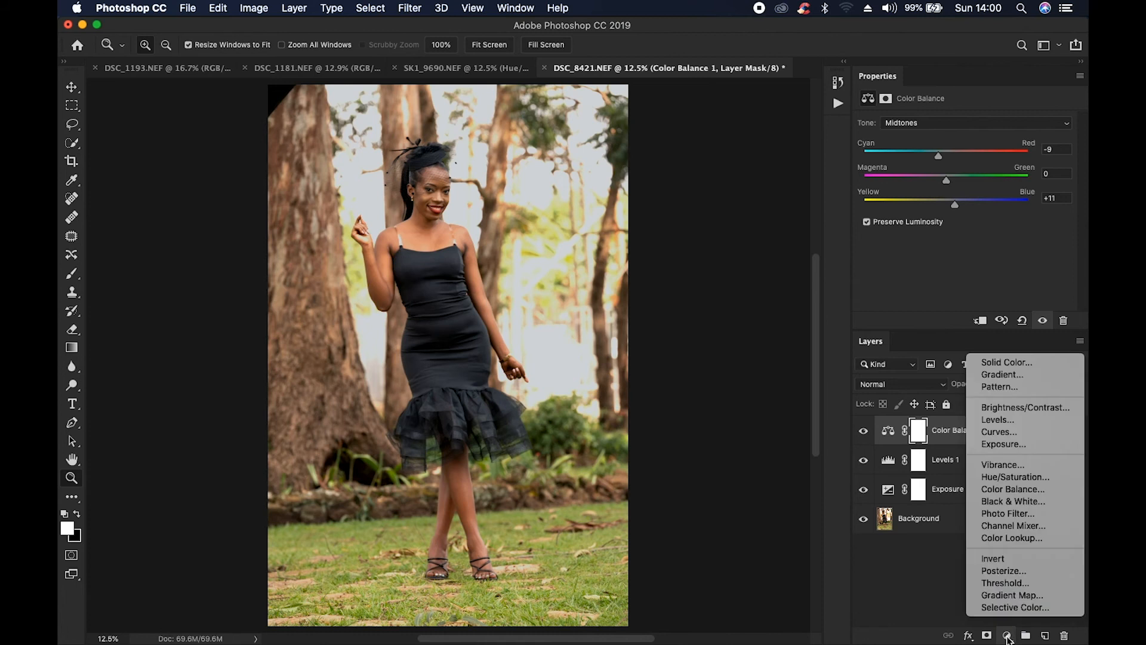
{"action": "left_click", "coordinate": [1015, 478]}
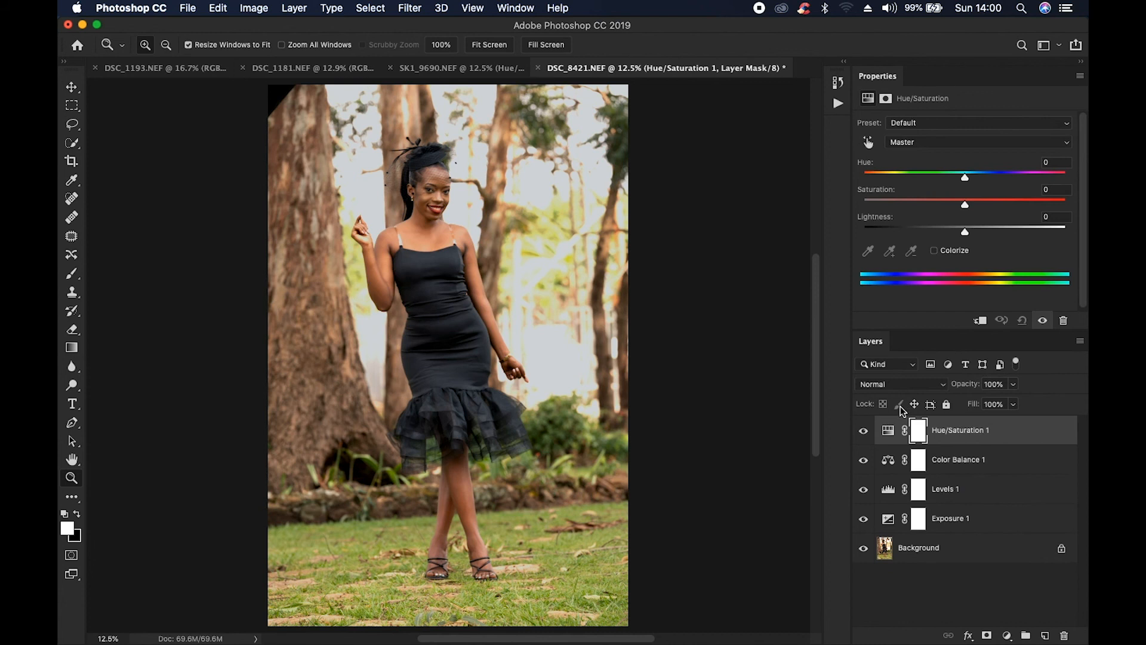
{"action": "left_click", "coordinate": [941, 142]}
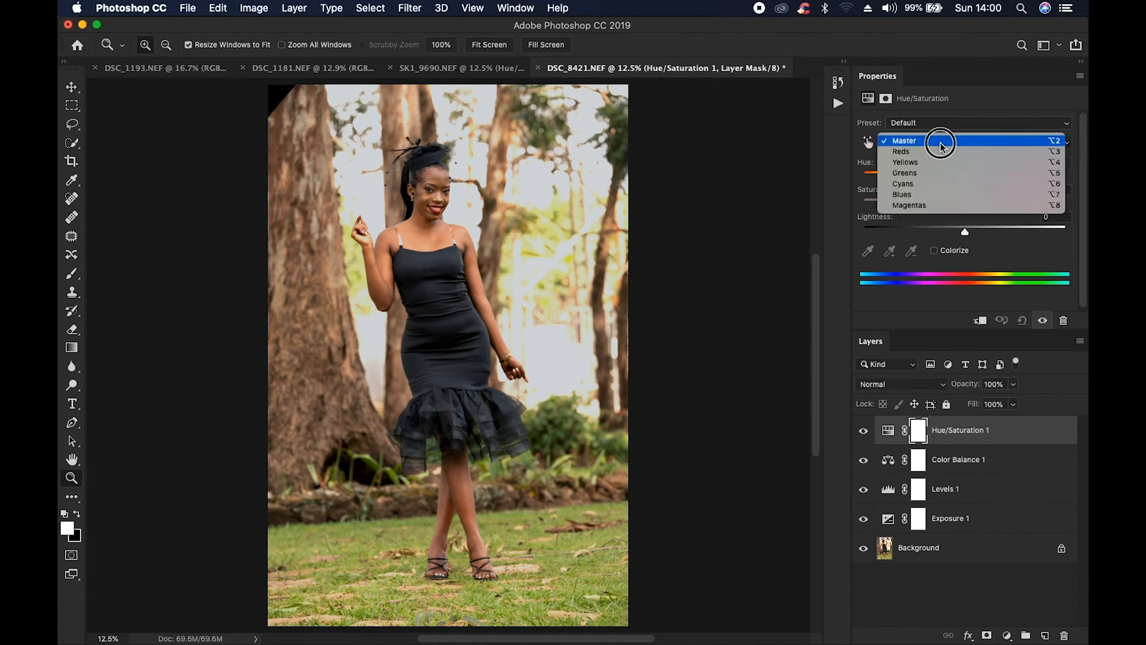
{"action": "left_click", "coordinate": [931, 172]}
{"action": "left_click_drag", "start_coordinate": [993, 207], "coordinate": [960, 204]}
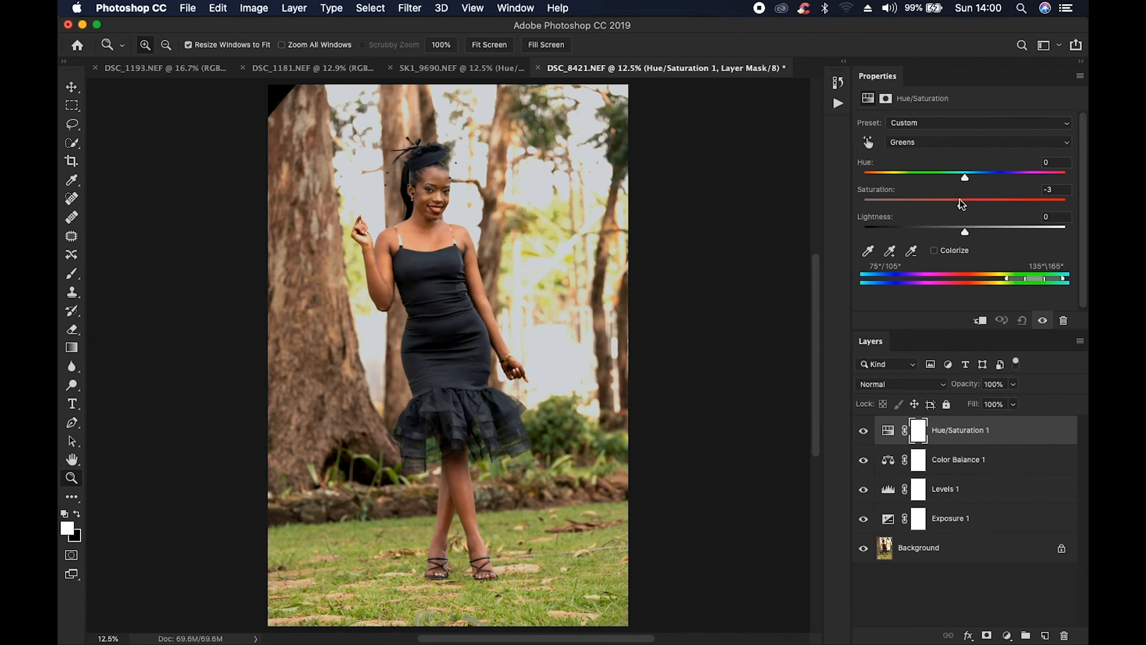
Set the Yellows in the Hue/Saturation layer to saturation +31 and lightness -27.
{"action": "left_click", "coordinate": [921, 147]}
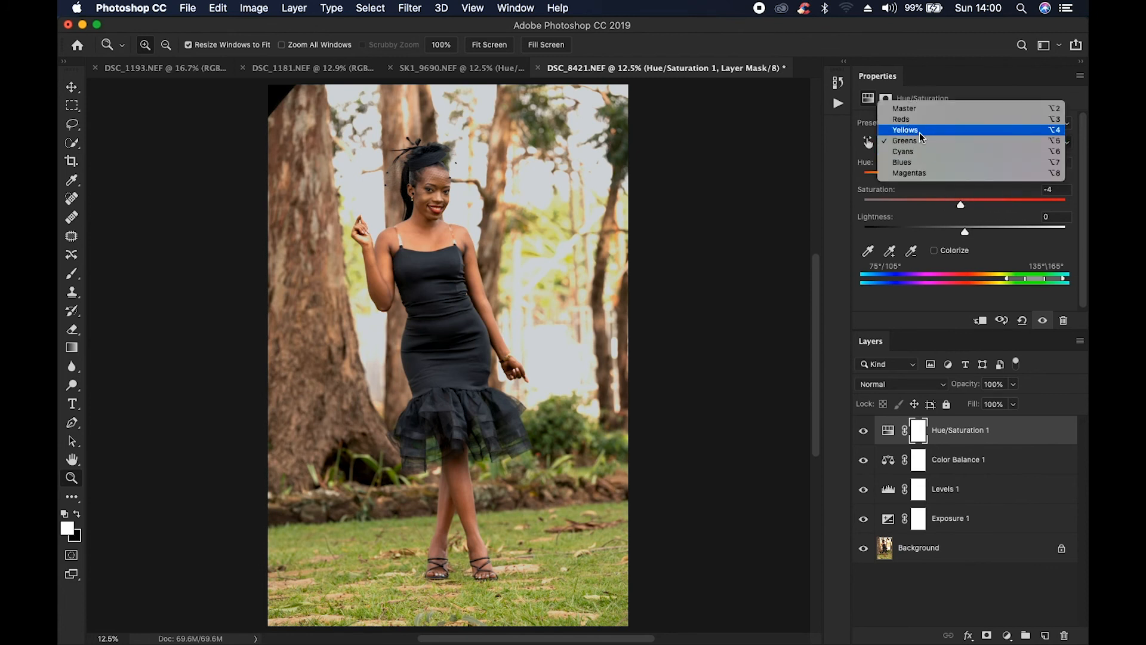
{"action": "left_click", "coordinate": [919, 130]}
{"action": "left_click_drag", "start_coordinate": [964, 204], "coordinate": [998, 208]}
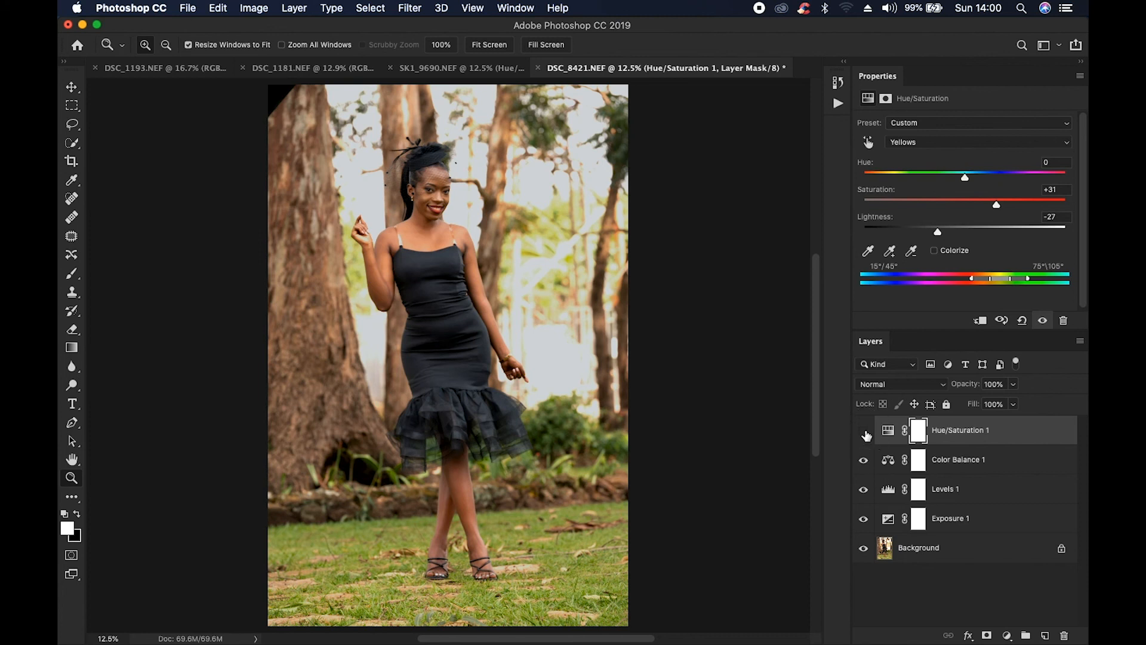
Compare the photo repeatedly with the Hue/Saturation layer hidden and shown.
{"action": "left_click", "coordinate": [865, 432]}
{"action": "left_click", "coordinate": [864, 432]}
{"action": "left_click", "coordinate": [865, 432]}
{"action": "left_click", "coordinate": [864, 432]}
{"action": "left_click", "coordinate": [864, 432]}
{"action": "left_click", "coordinate": [864, 432]}
{"action": "left_click", "coordinate": [864, 433]}
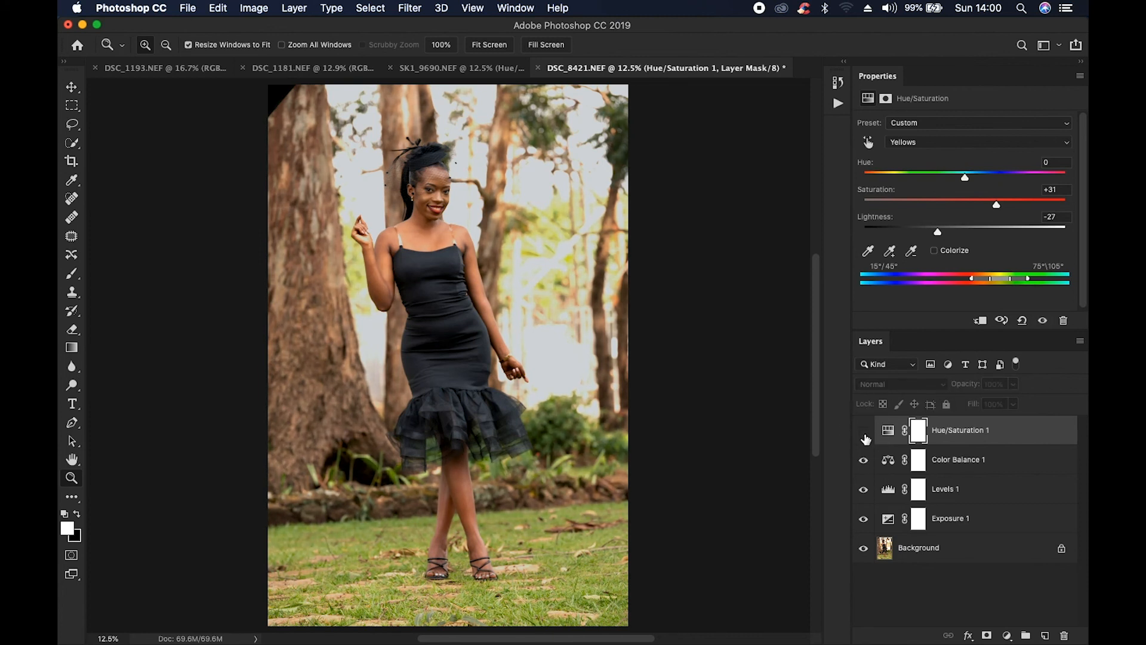
{"action": "left_click", "coordinate": [865, 433]}
{"action": "left_click", "coordinate": [865, 433]}
{"action": "left_click", "coordinate": [864, 433]}
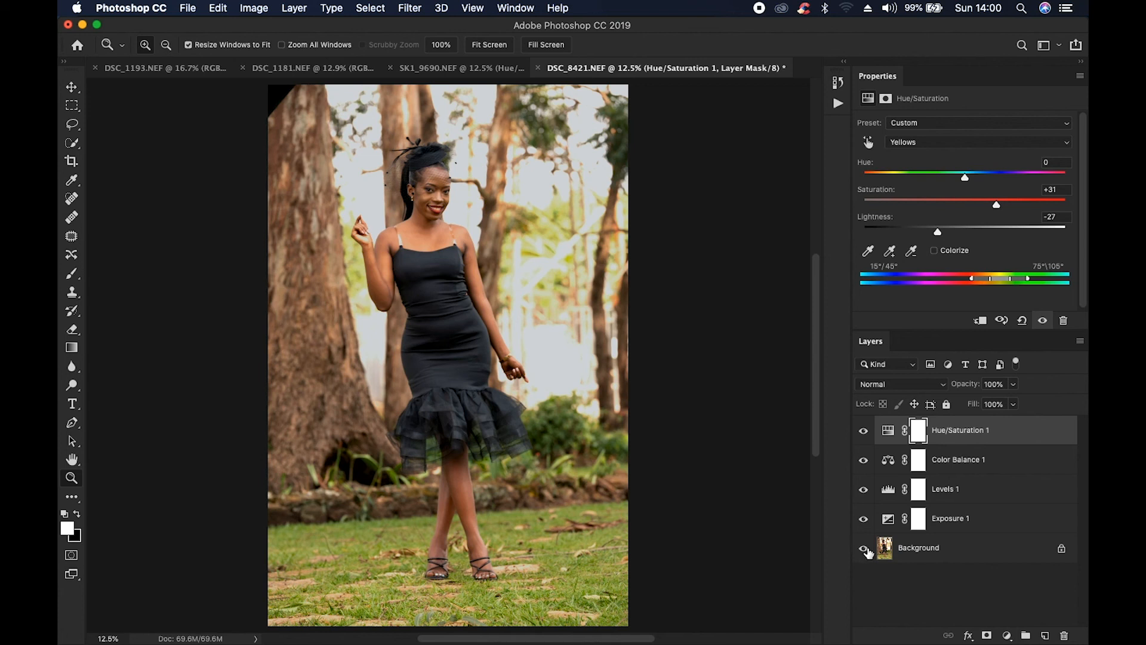
Compare the original outdoor photo with the graded version by hiding and showing all adjustment layers above the Background.
{"action": "key", "text": "alt"}
{"action": "left_click", "coordinate": [864, 549], "text": "alt"}
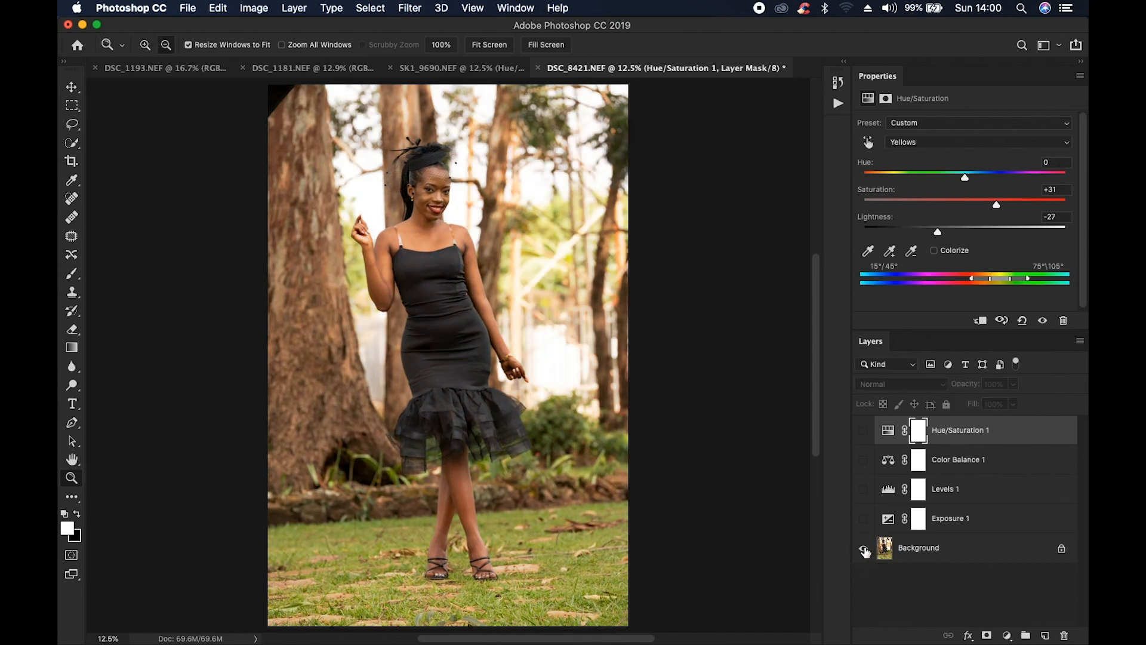
{"action": "left_click", "coordinate": [864, 550], "text": "alt"}
{"action": "left_click", "coordinate": [863, 549], "text": "alt"}
{"action": "left_click", "coordinate": [864, 549], "text": "alt"}
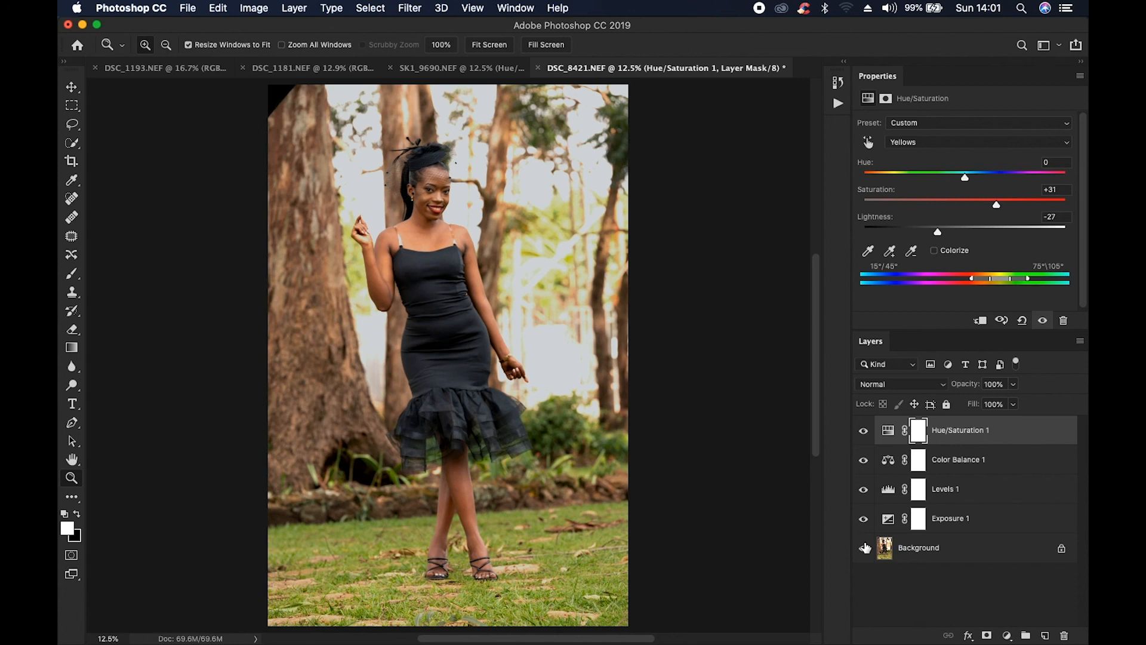
Add a Photo Filter adjustment layer above the Hue/Saturation layer.
{"action": "left_click", "coordinate": [1007, 637]}
{"action": "left_click", "coordinate": [1017, 517]}
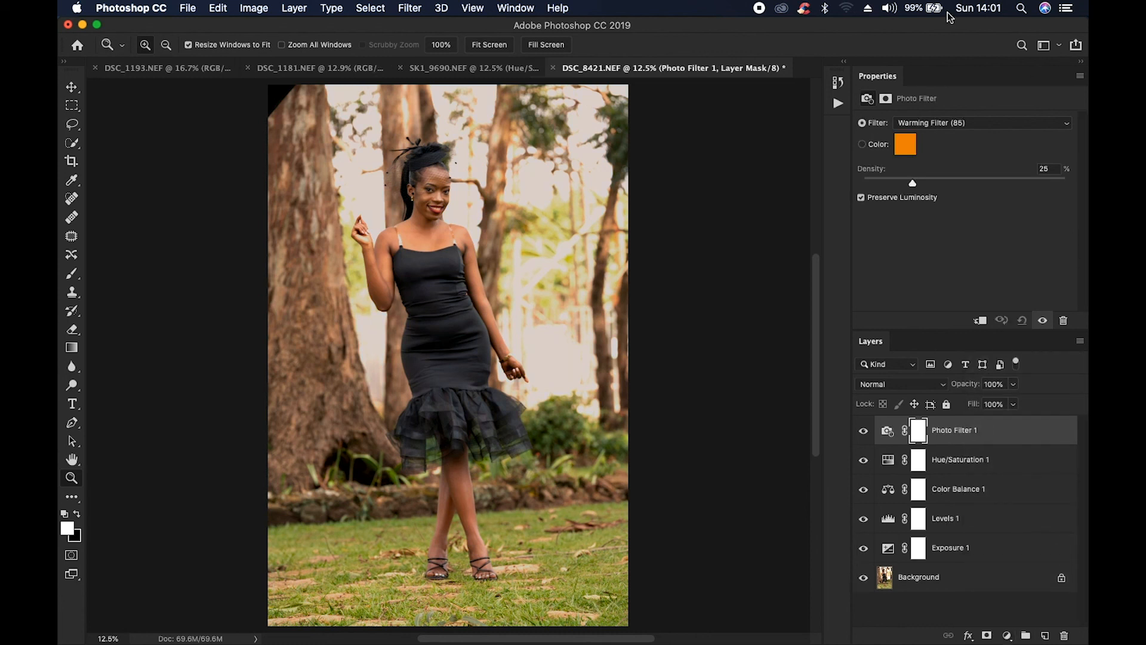
Try the Warming Filter (LBA), Cooling Filter (82) and Warming Filter (81) presets on the Photo Filter layer.
{"action": "left_click", "coordinate": [910, 124]}
{"action": "left_click", "coordinate": [915, 130]}
{"action": "left_click", "coordinate": [919, 123]}
{"action": "left_click", "coordinate": [922, 147]}
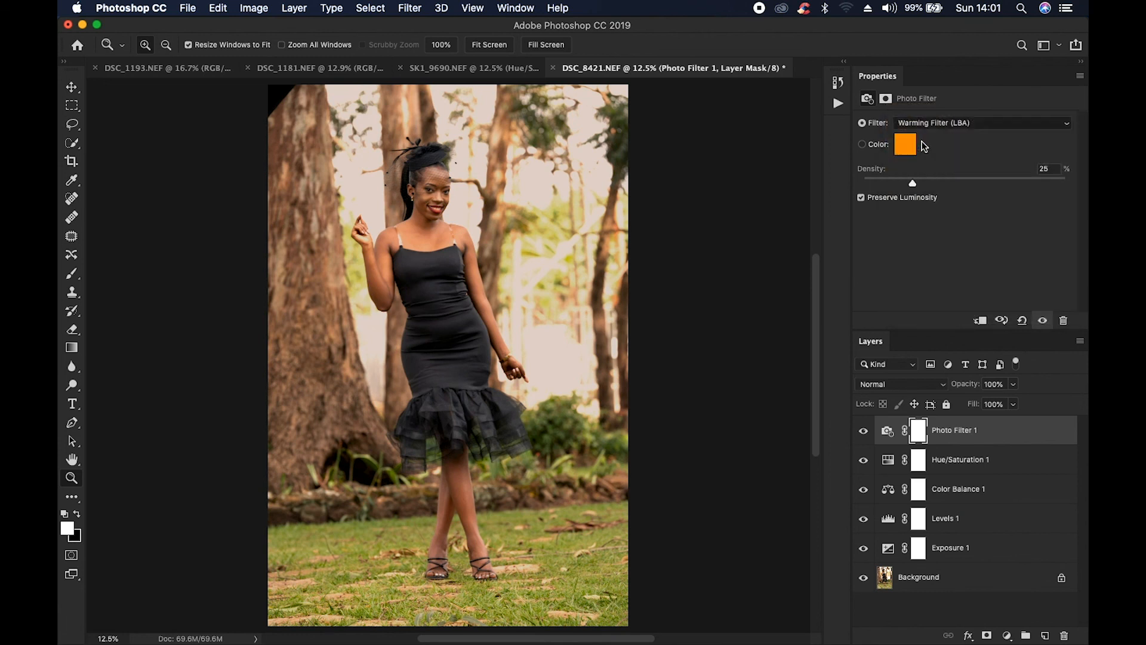
{"action": "left_click", "coordinate": [930, 128]}
{"action": "left_click", "coordinate": [926, 145]}
{"action": "left_click", "coordinate": [947, 123]}
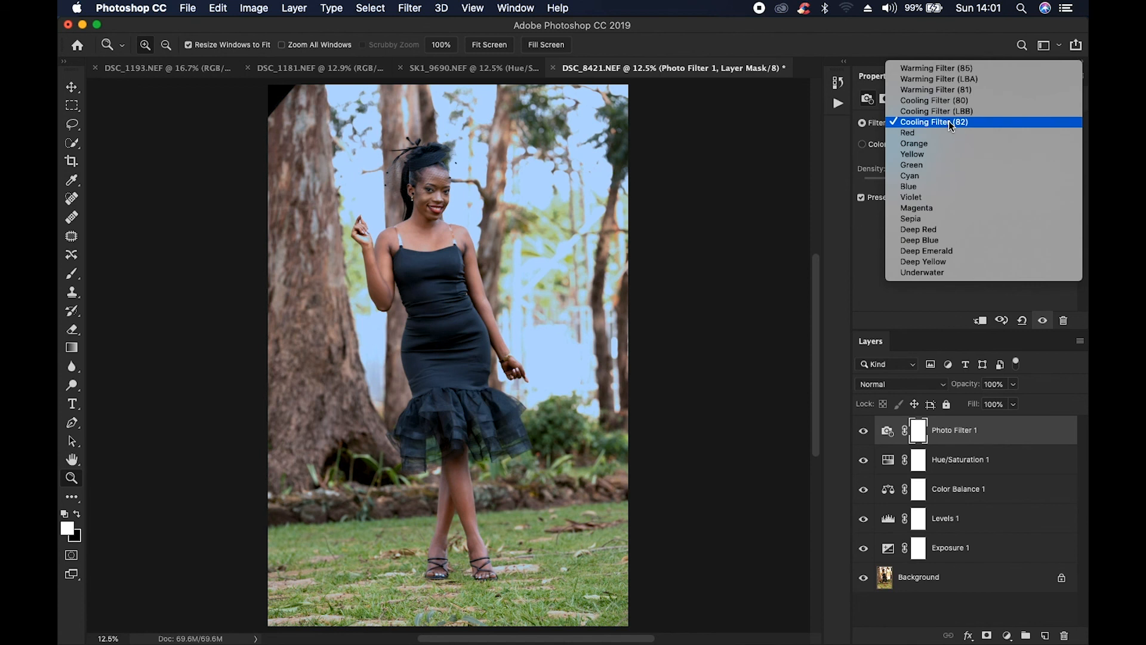
{"action": "left_click", "coordinate": [942, 90]}
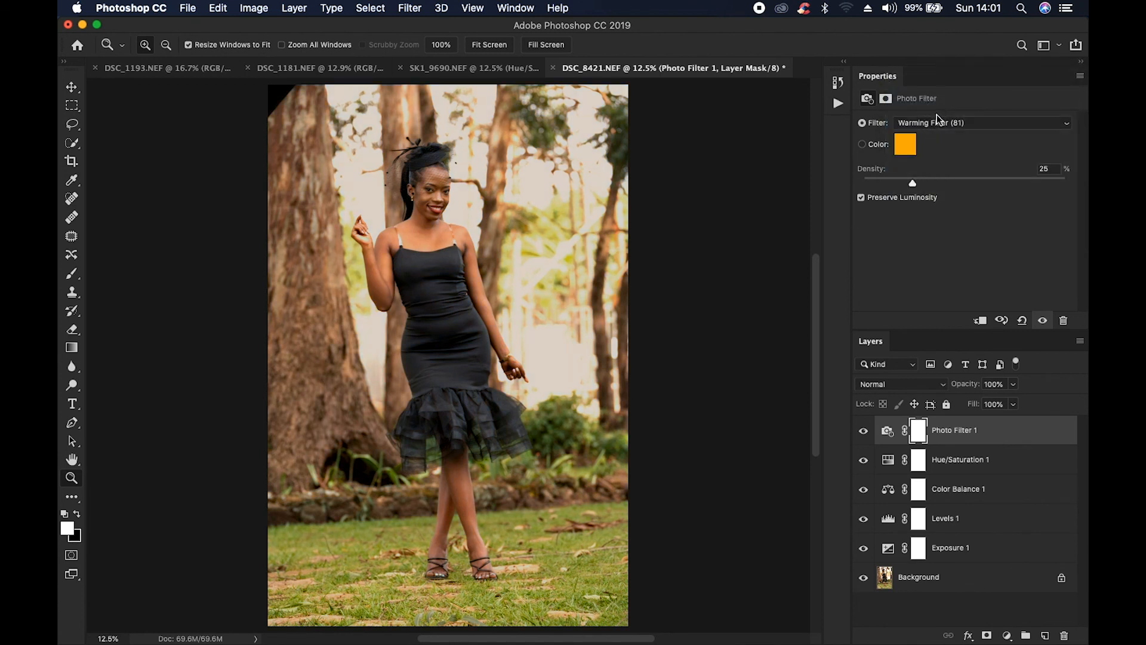
Set the Photo Filter to Cooling Filter (80) with 12% density and compare the photo with the layer hidden and shown.
{"action": "left_click", "coordinate": [937, 122]}
{"action": "left_click", "coordinate": [937, 132]}
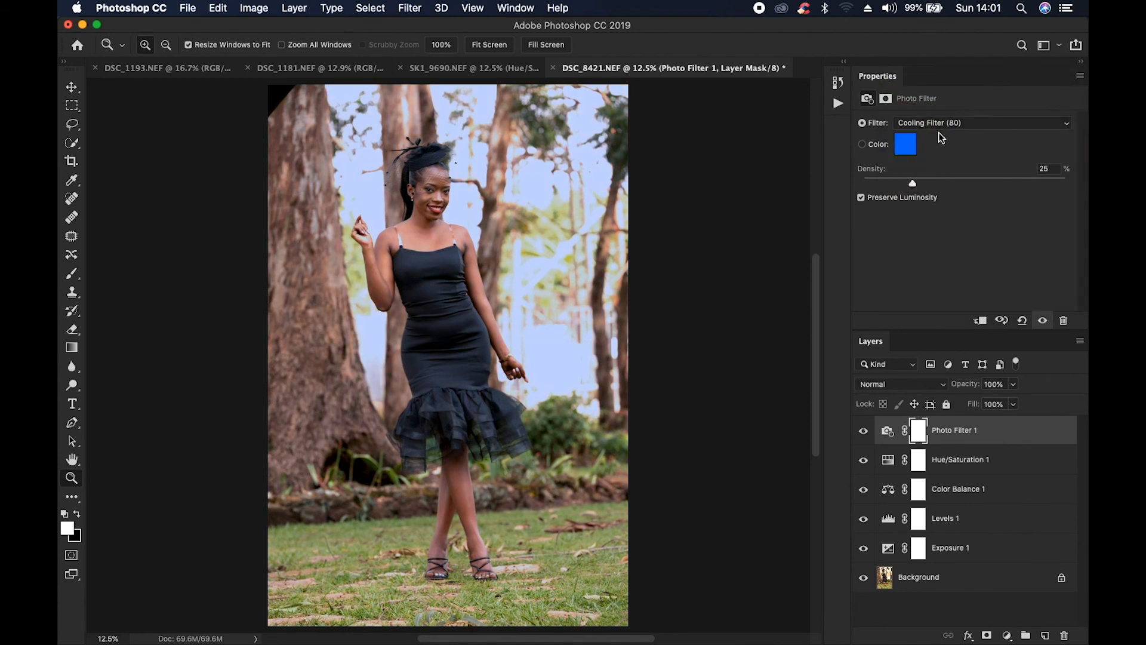
{"action": "left_click_drag", "start_coordinate": [911, 184], "coordinate": [886, 183]}
{"action": "left_click", "coordinate": [862, 431]}
{"action": "left_click", "coordinate": [861, 431]}
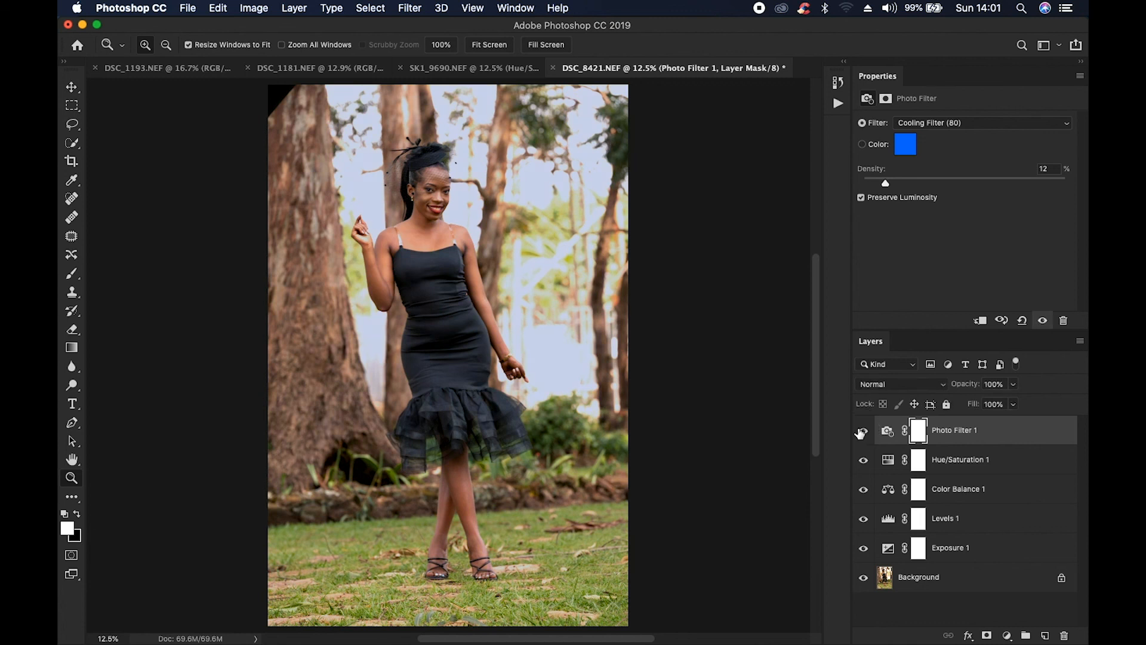